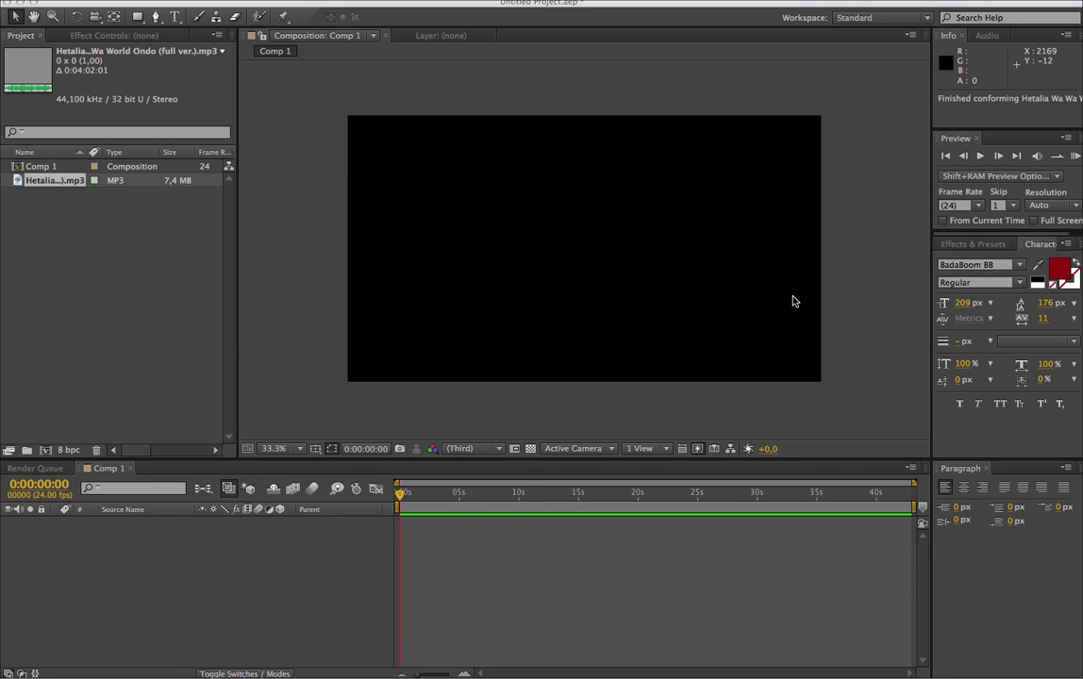
In Finder, open the Meps folder under Emilie > Musique from Documents
left_click(1042, 676)
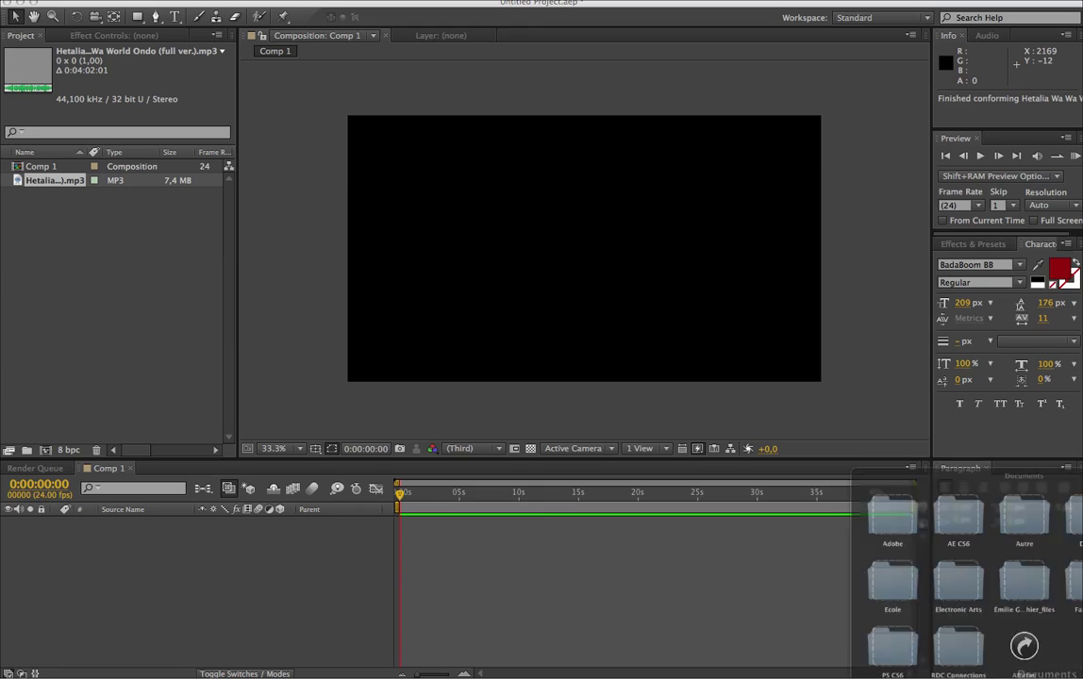
left_click(998, 592)
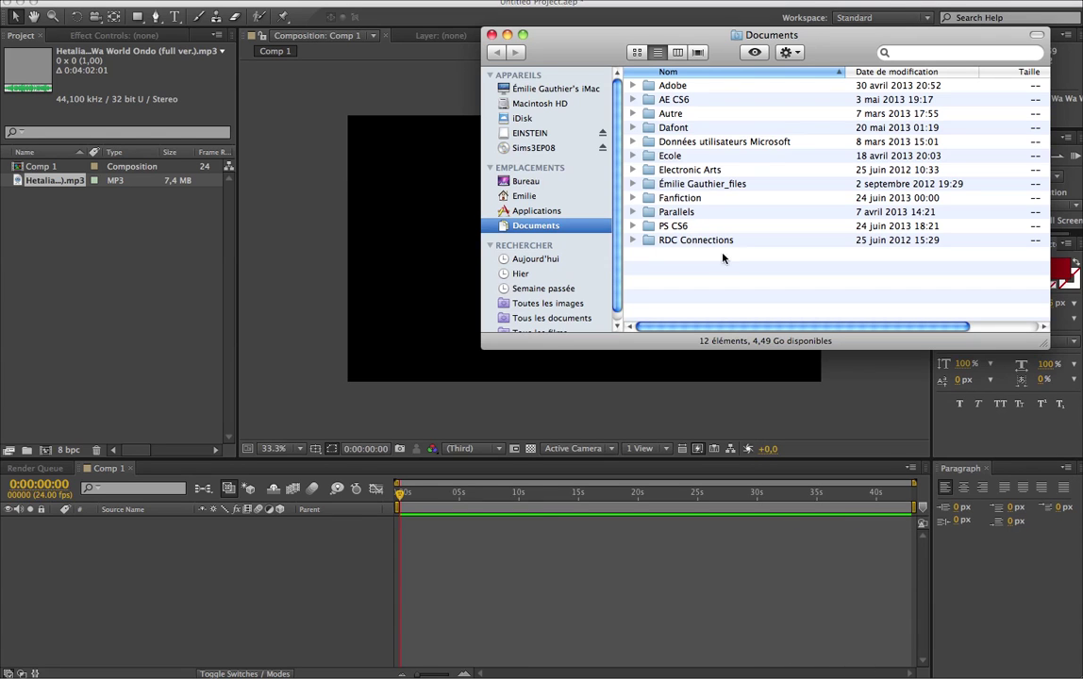
left_click(525, 196)
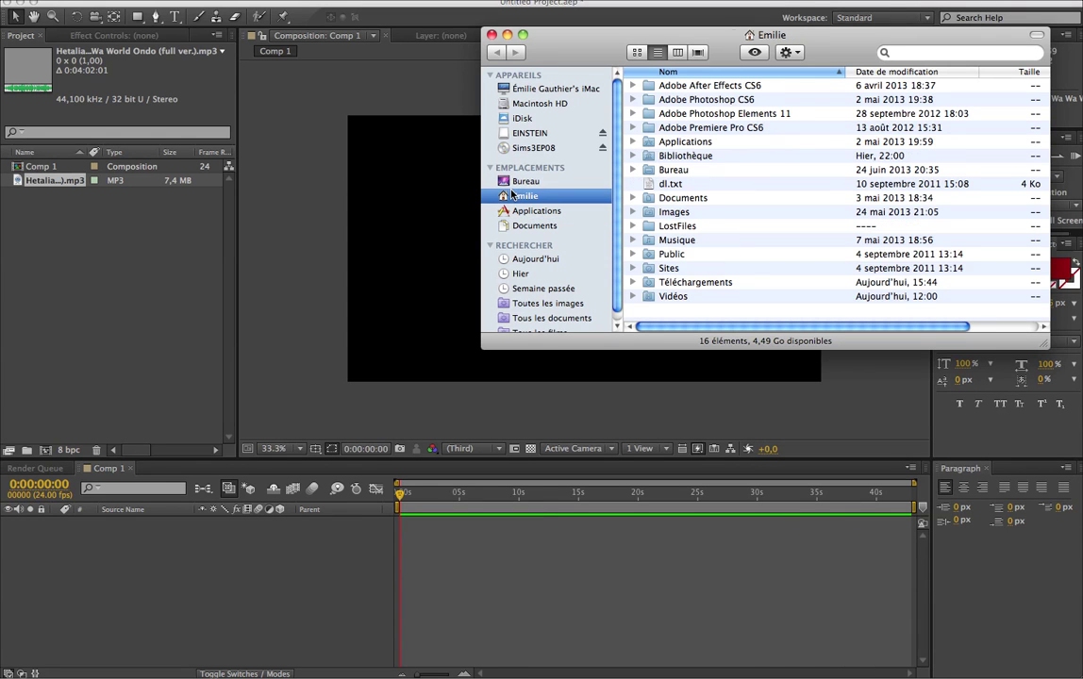
double_click(679, 239)
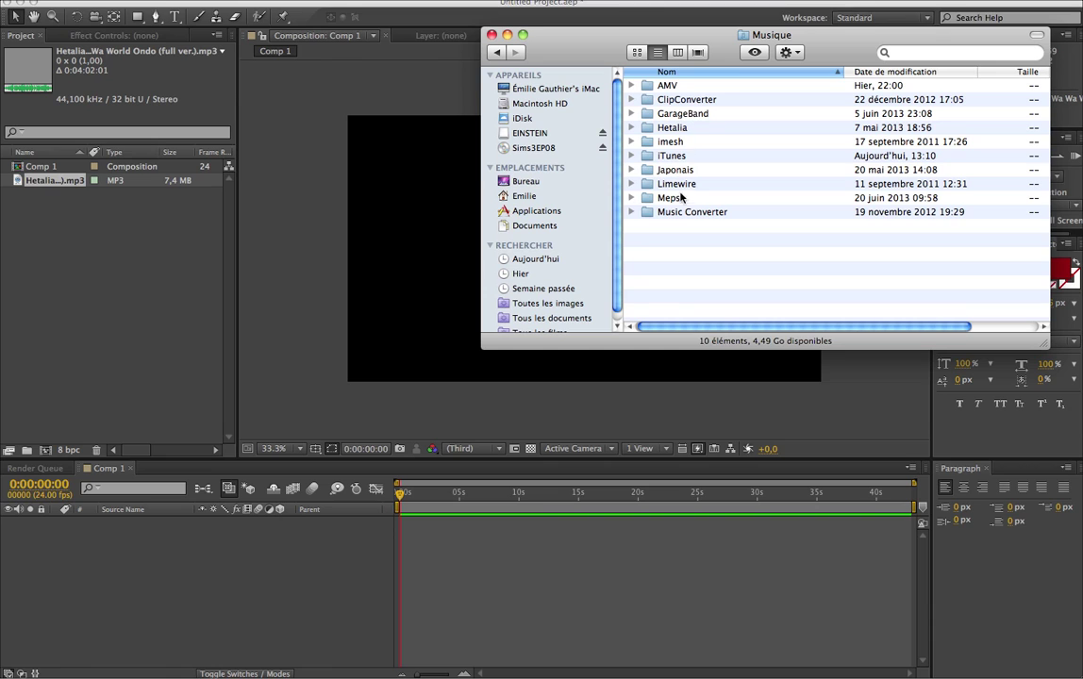
double_click(679, 196)
Drag 5_Americano.mp3 into the After Effects Project panel
left_click(696, 86)
key("super+a")
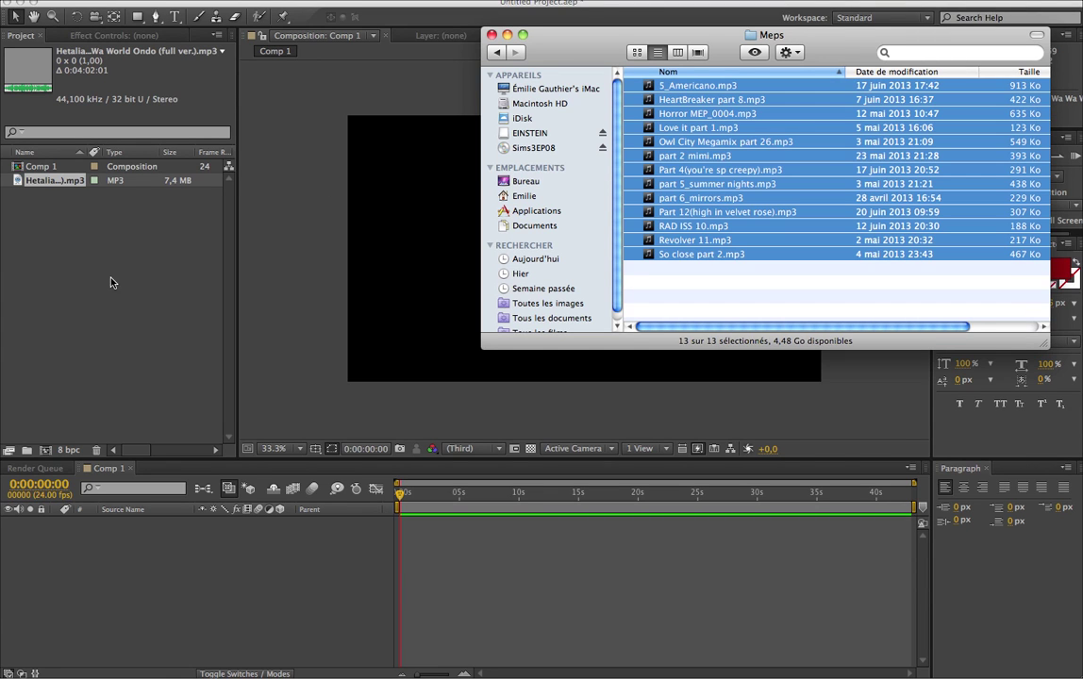
left_click(766, 268)
left_click_drag(734, 91, 128, 283)
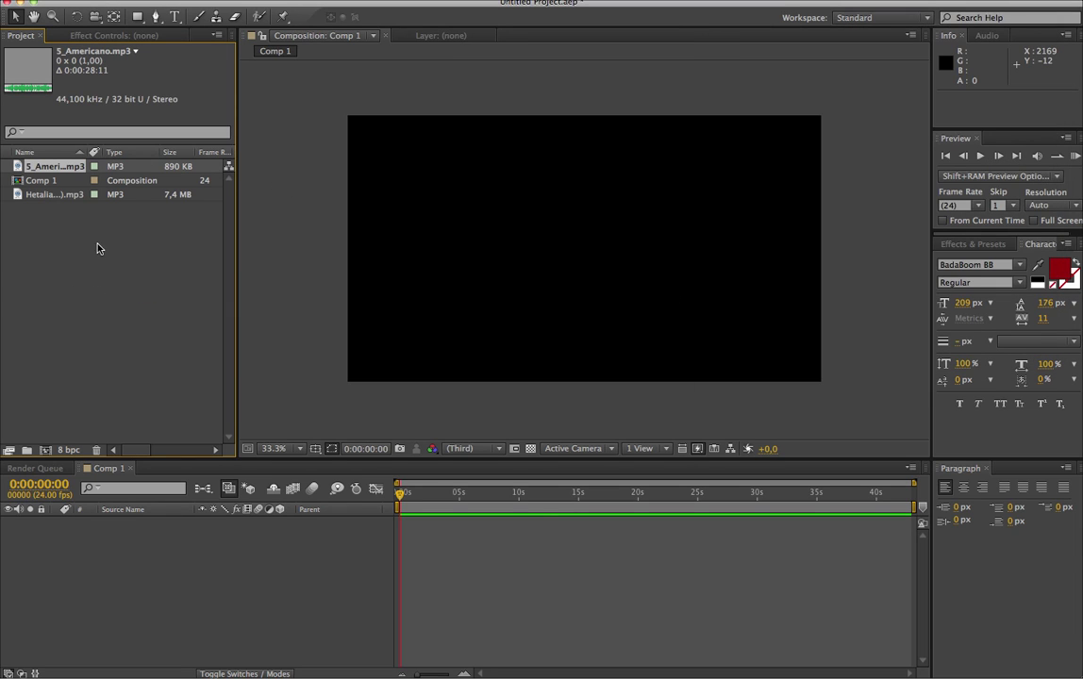
Add 5_Americano.mp3 to Comp 1 and end the work area with the audio at 0:00:28:06
left_click_drag(53, 166, 319, 532)
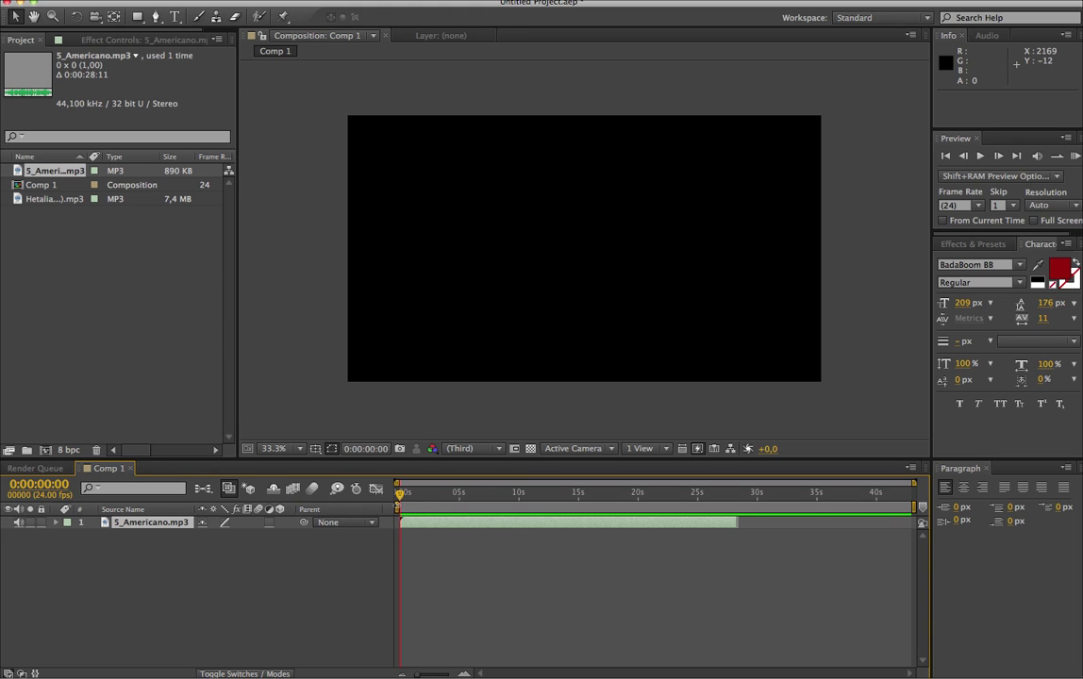
mouse_move(396, 509)
left_mouse_down()
mouse_move(452, 509)
mouse_move(400, 509)
left_mouse_up()
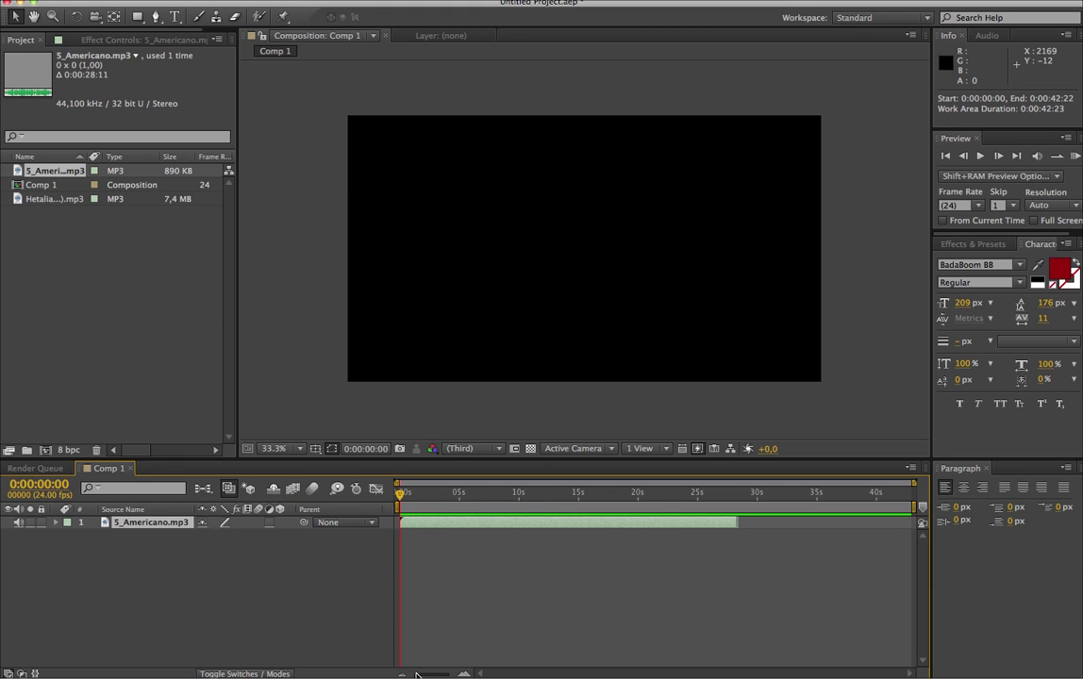
left_click_drag(413, 673, 411, 674)
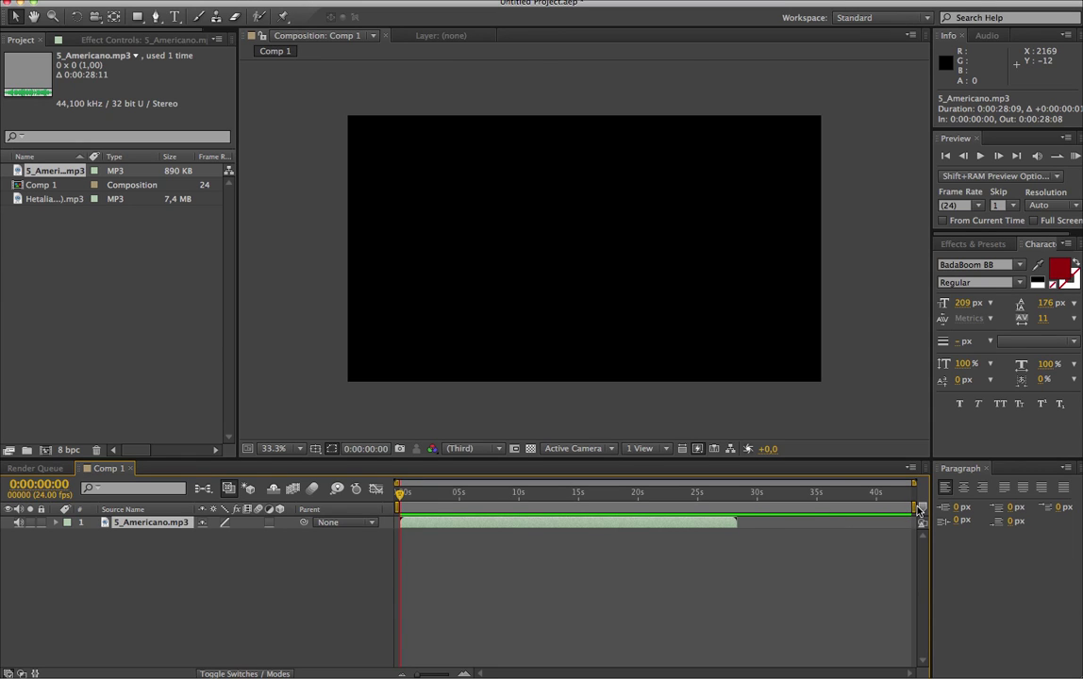
left_click_drag(920, 509, 742, 506)
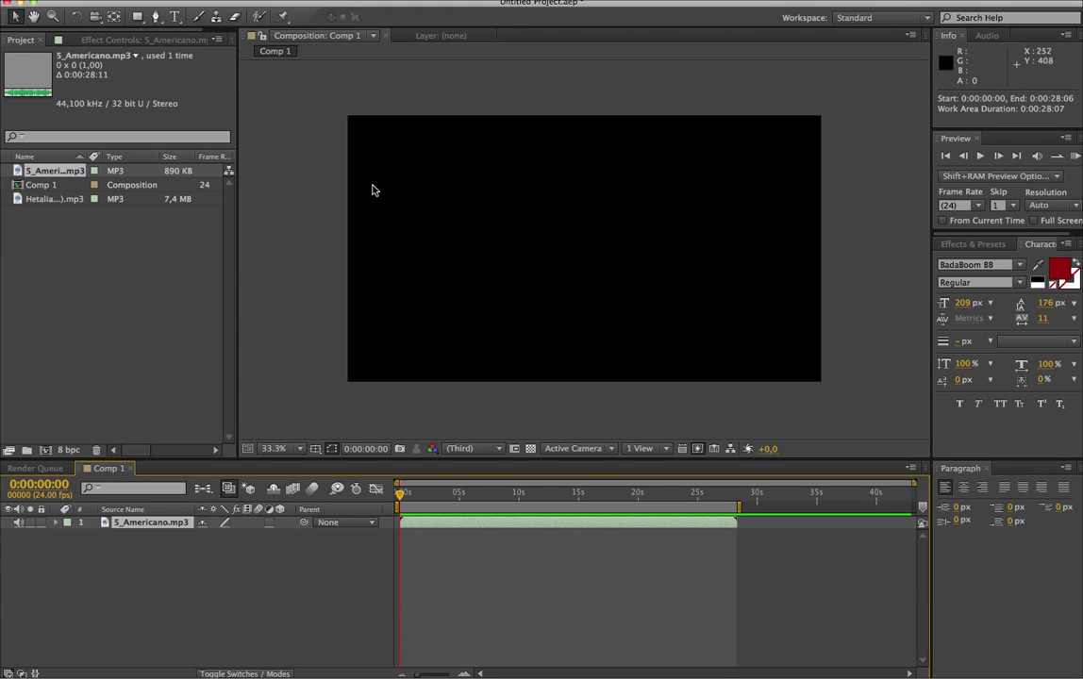
Add Comp 1 to the render queue with Best Settings using a custom 29,97 frame rate
left_click(85, 0)
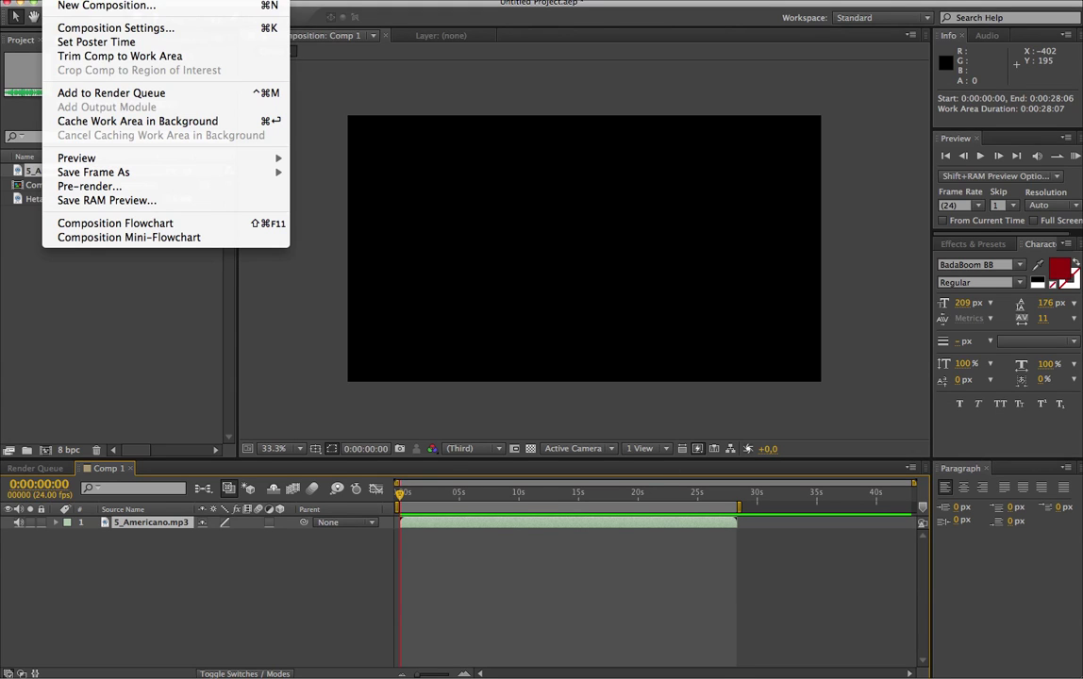
left_click(133, 94)
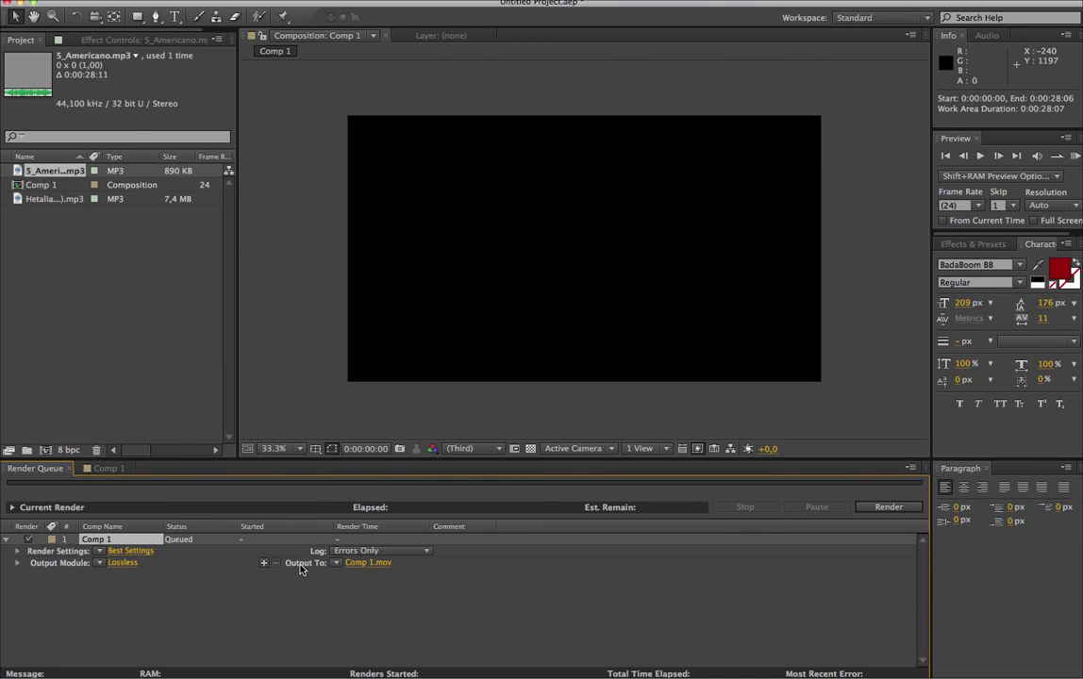
left_click(145, 553)
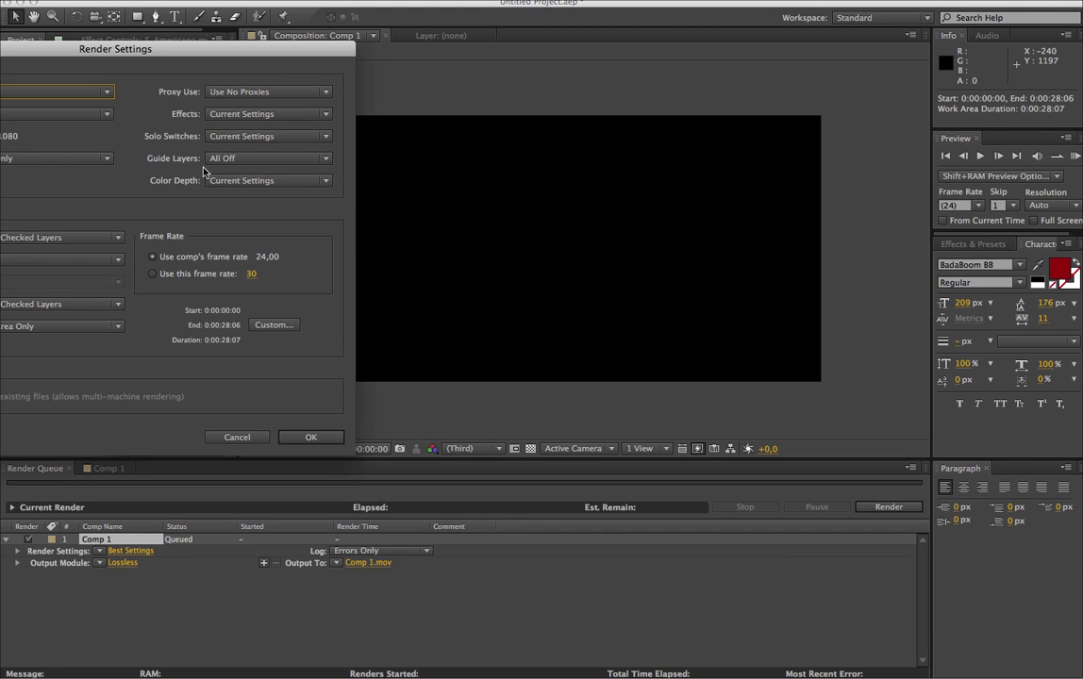
left_click_drag(161, 55, 238, 77)
left_click_drag(306, 83, 542, 105)
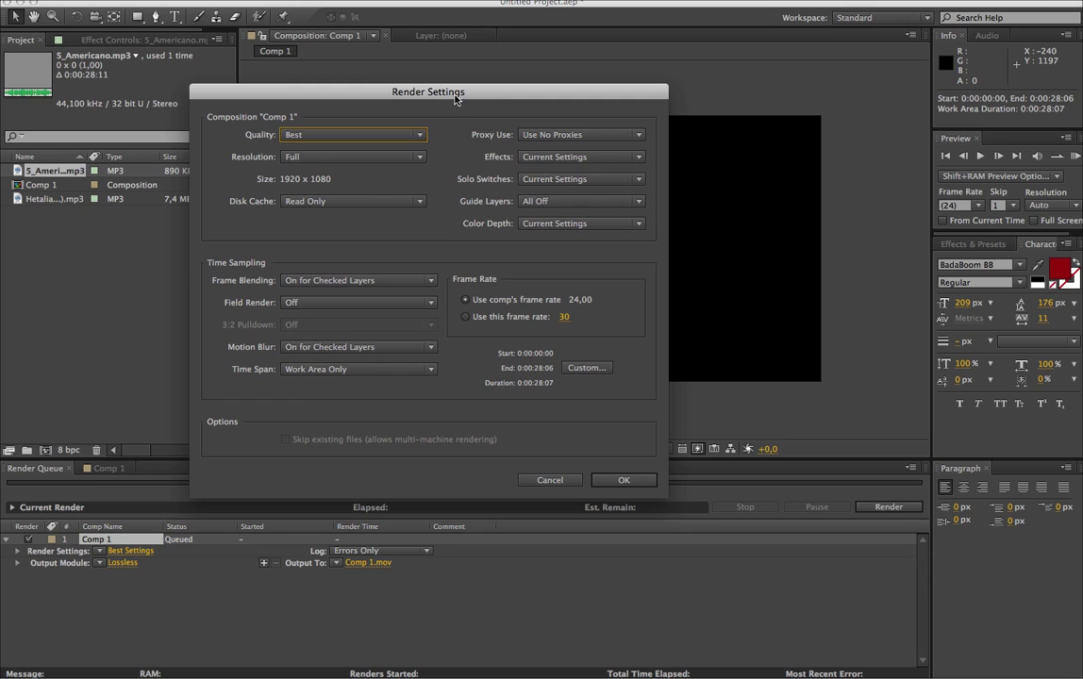
left_click(566, 318)
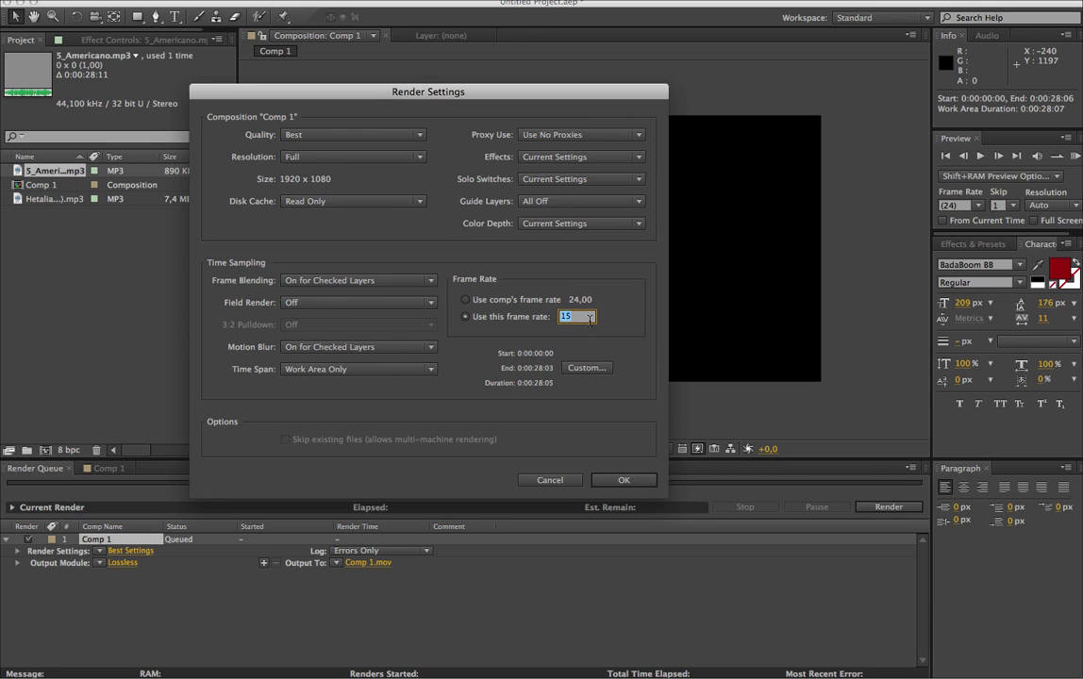
type("29,97")
key("Return")
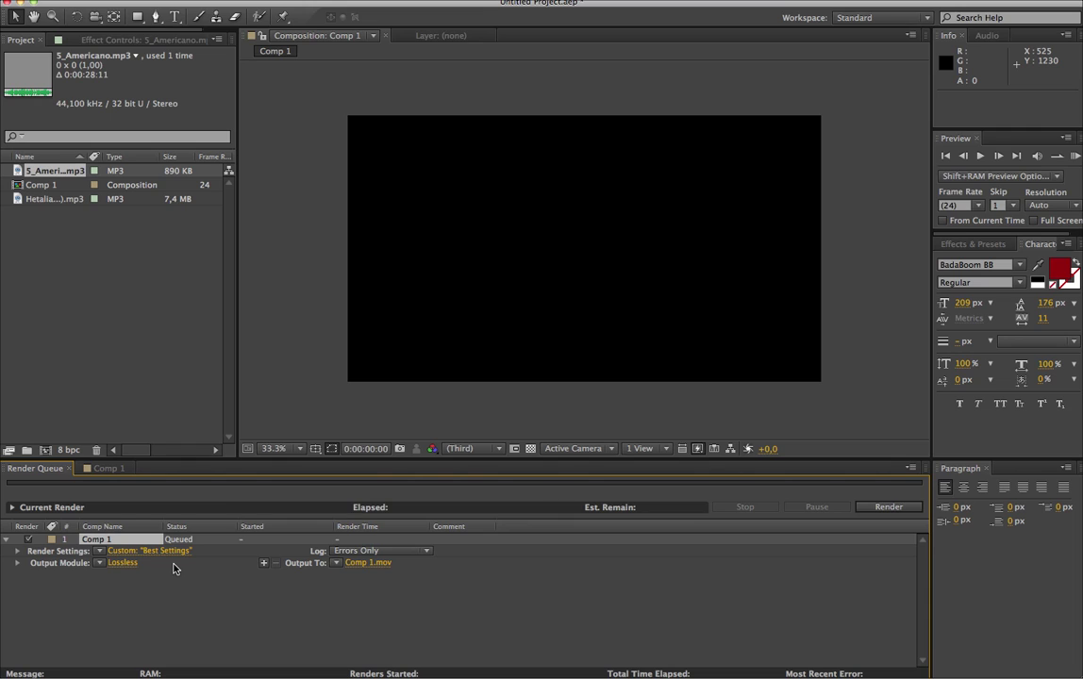
Set Comp 1's output module to QuickTime format with audio output enabled
left_click(123, 563)
left_click_drag(314, 82, 545, 41)
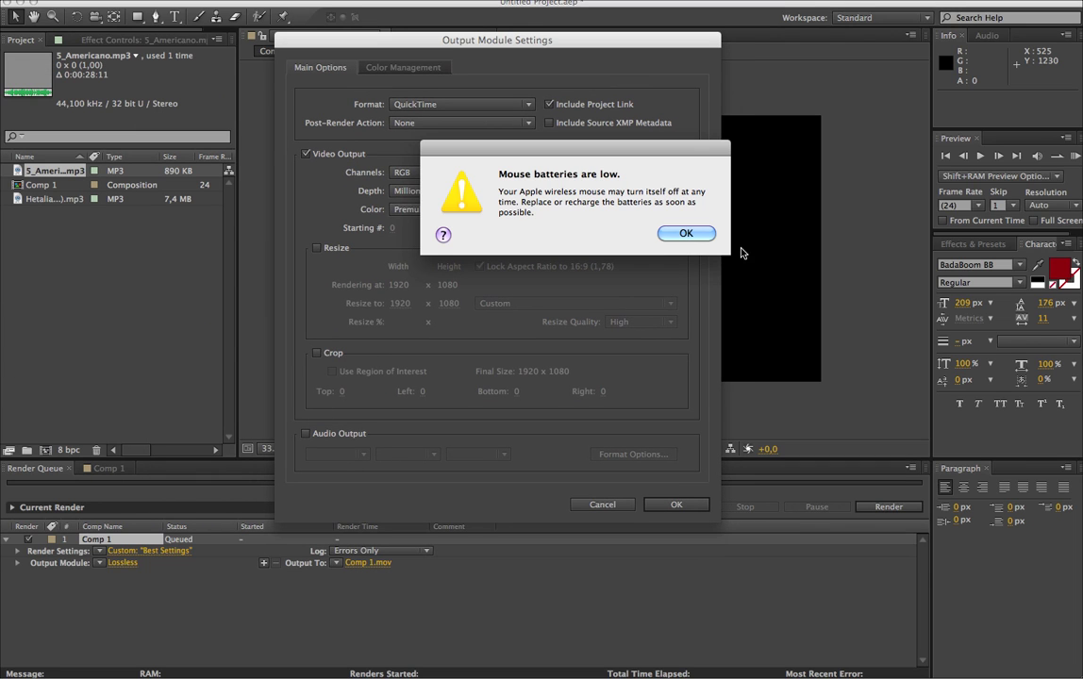
left_click(694, 302)
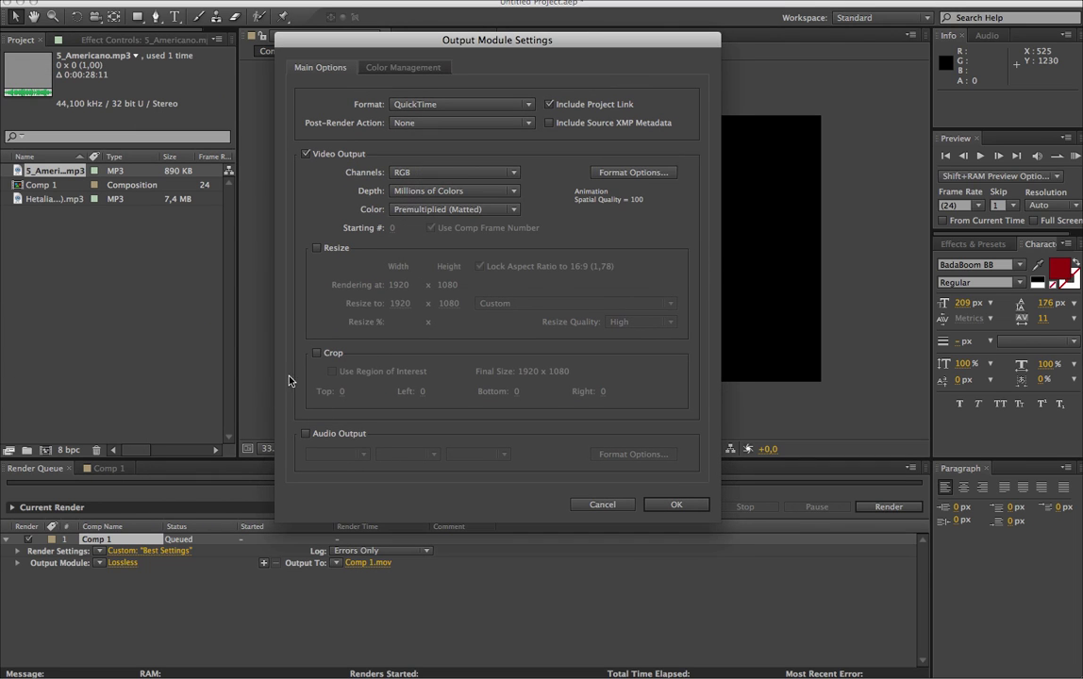
left_click(305, 435)
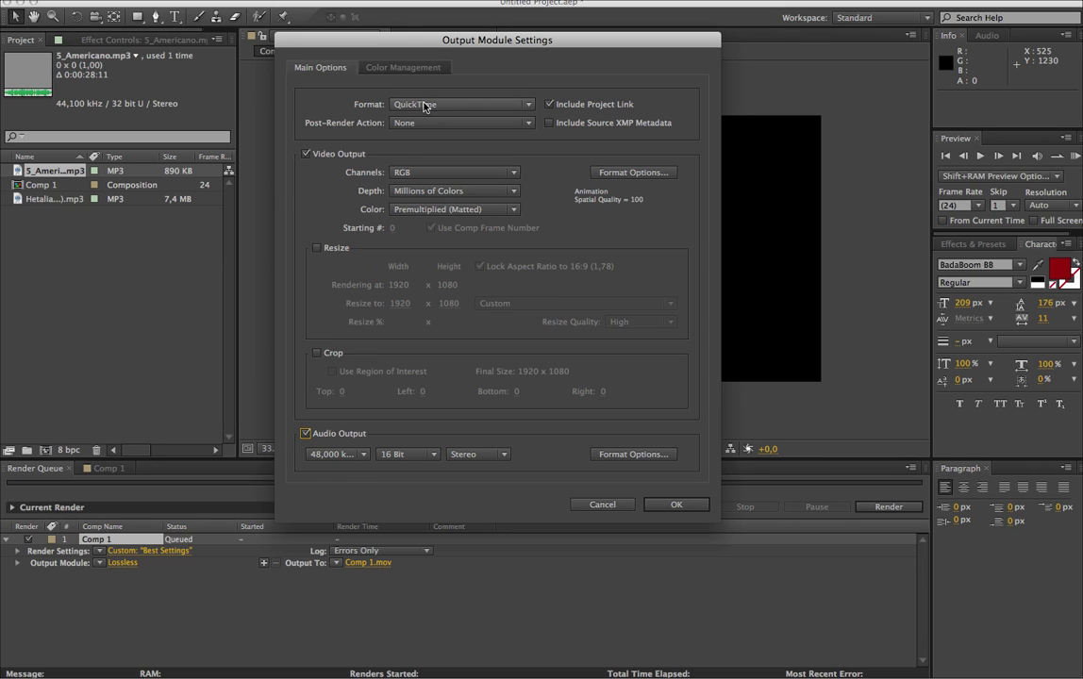
left_click(528, 106)
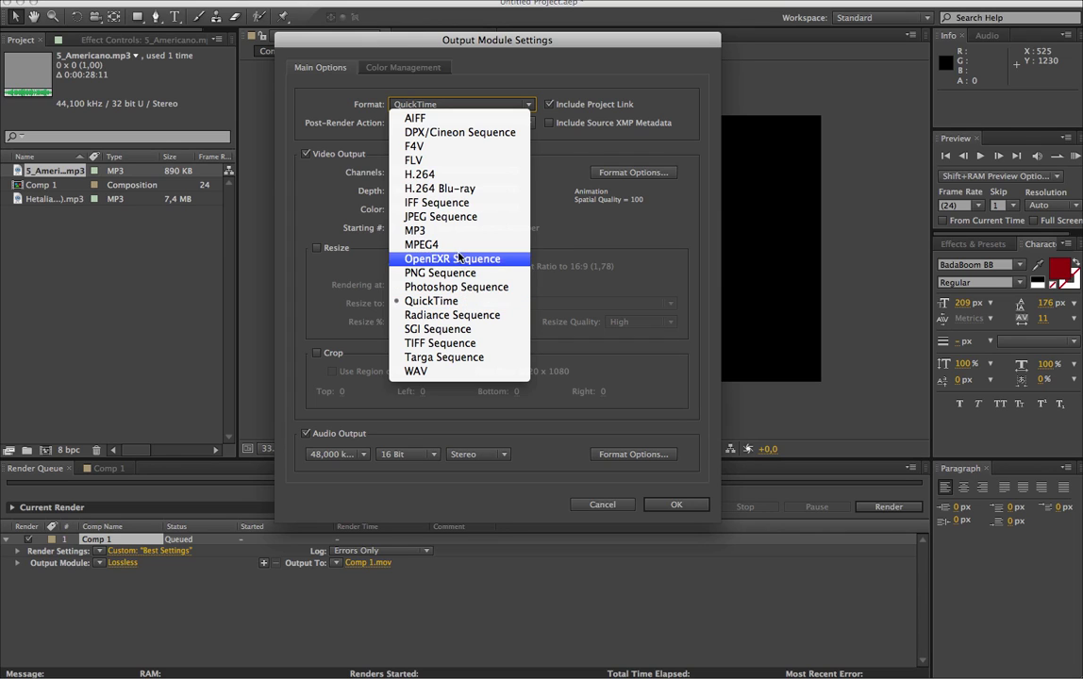
left_click(443, 301)
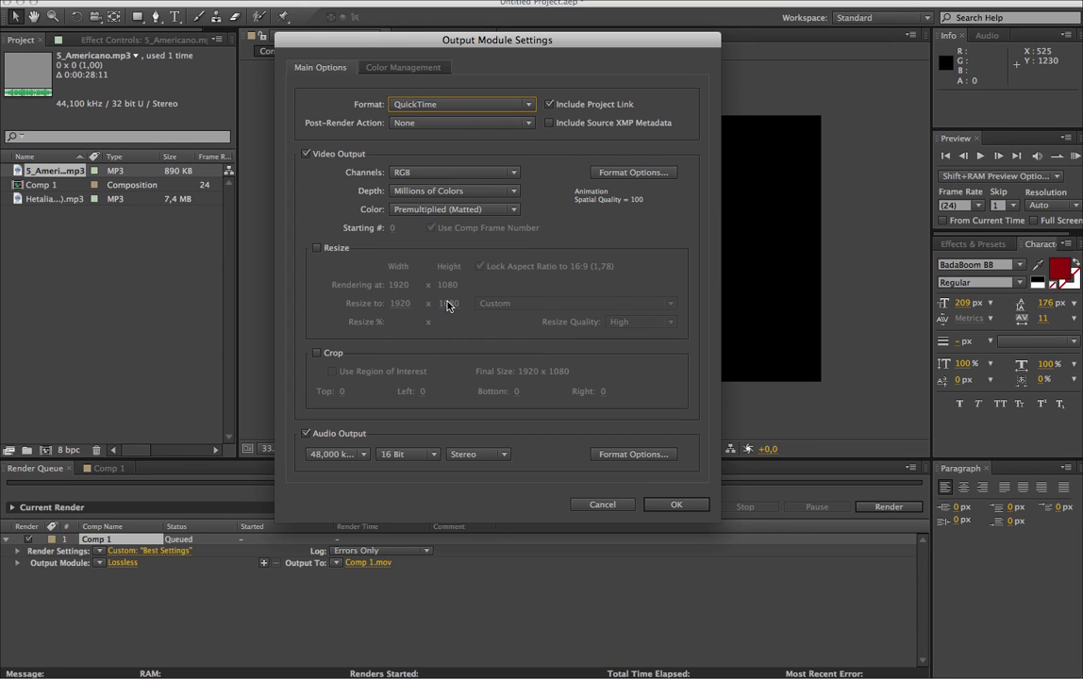
left_click(679, 504)
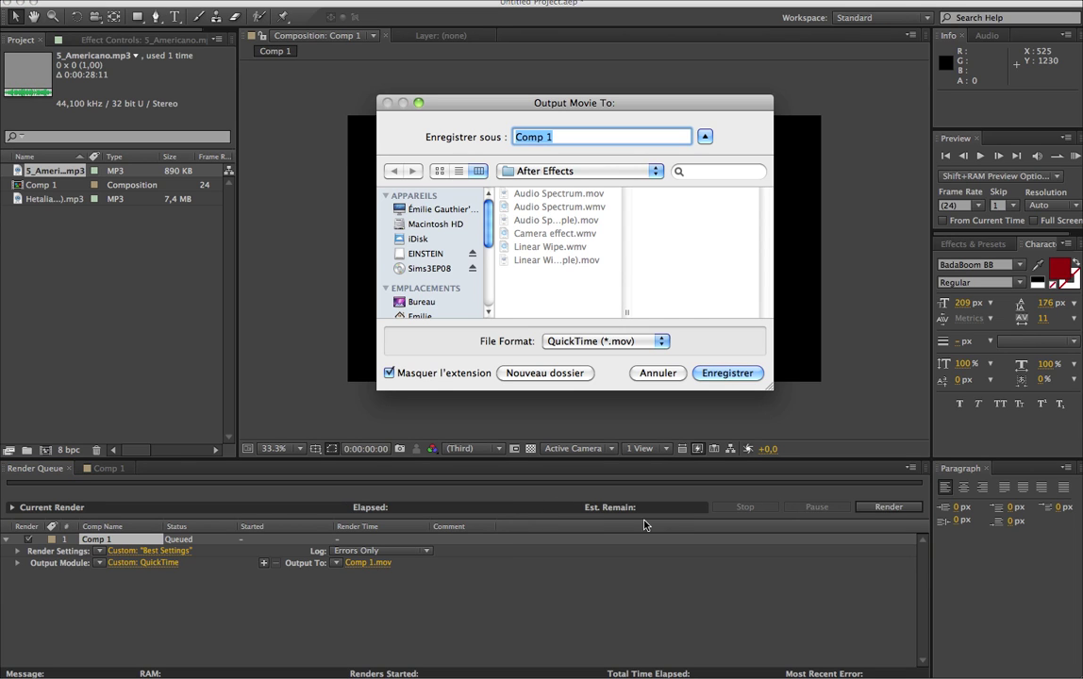
Save the render output as Comp 1.mov in the After Effects folder
left_click(516, 171)
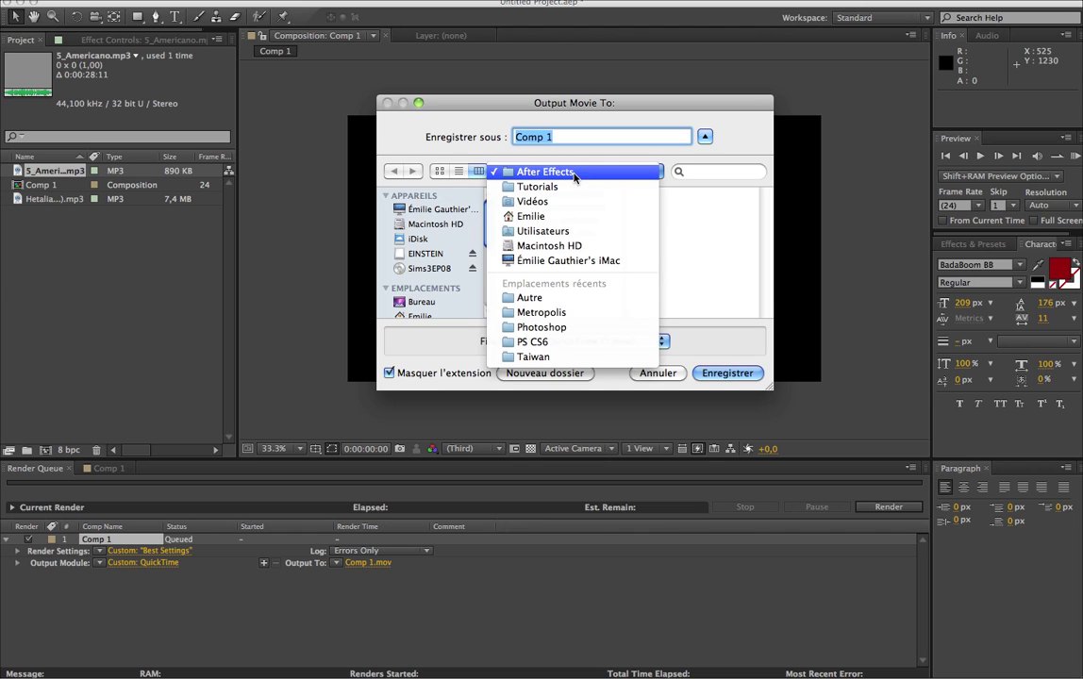
left_click(519, 172)
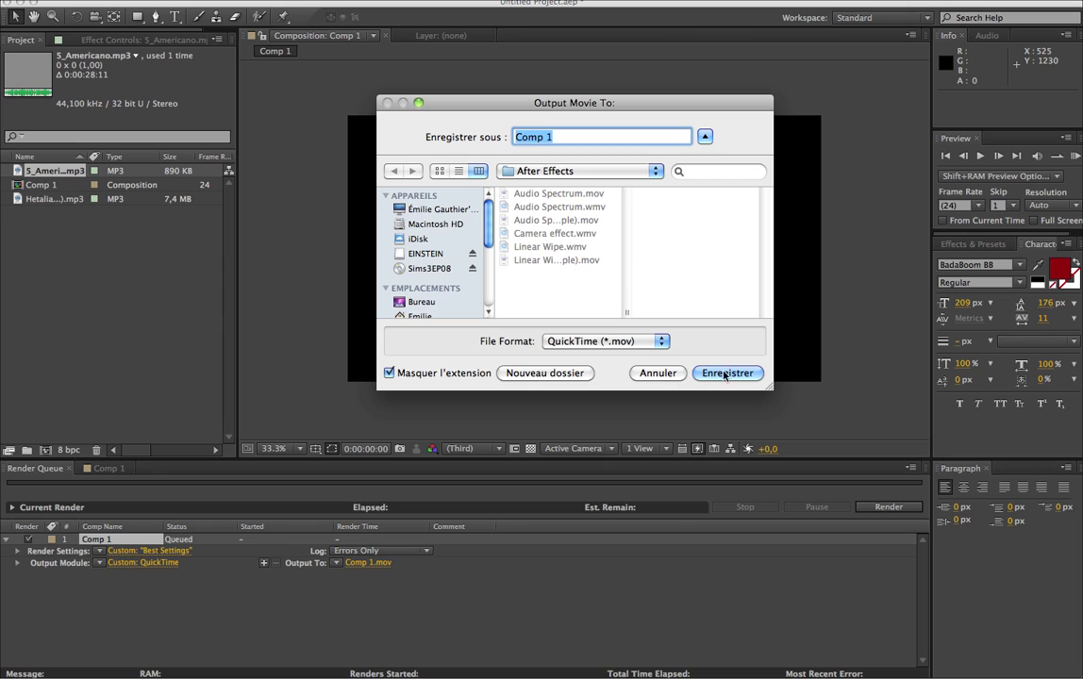
left_click(660, 376)
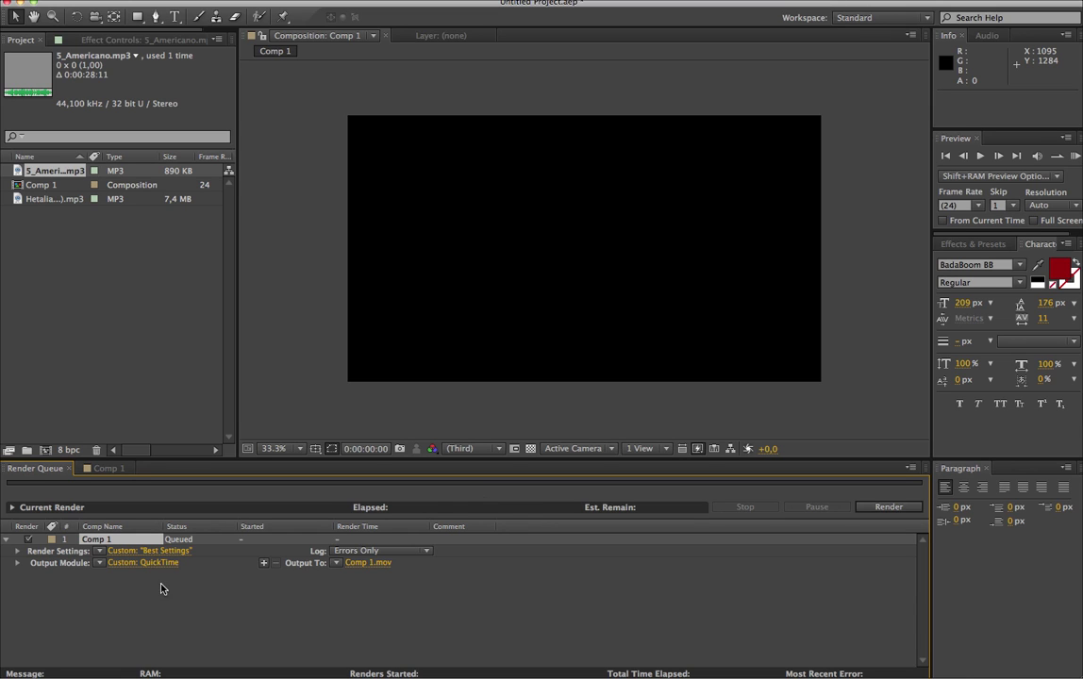
Create a new output-module template named 'Youtube render' and edit its output settings
left_click(99, 562)
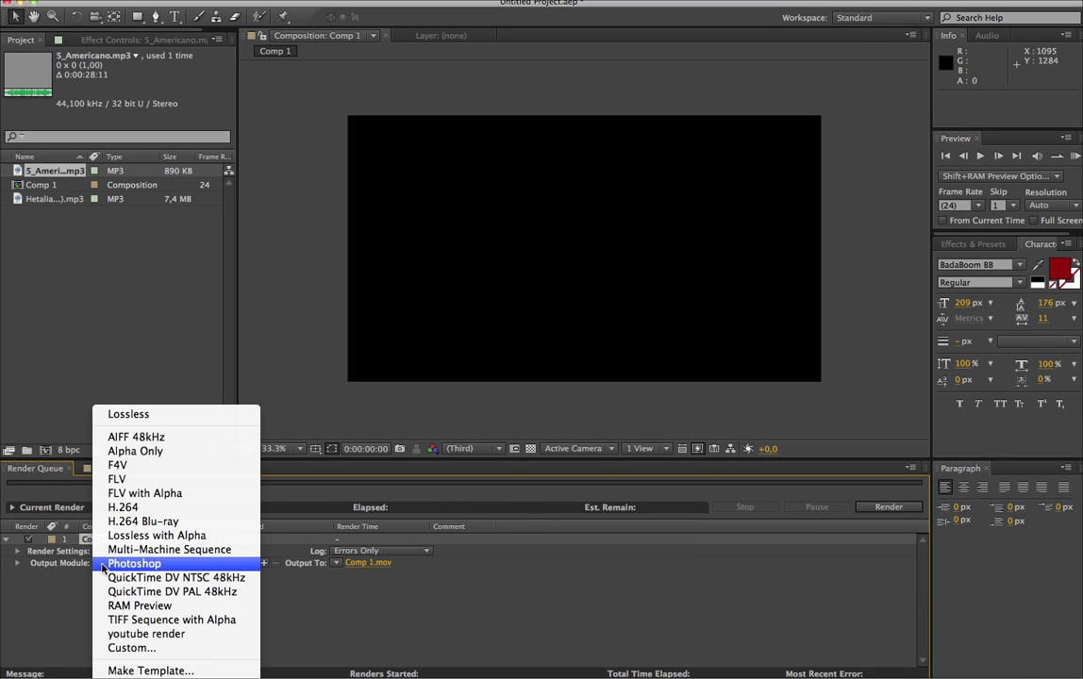
left_click(171, 672)
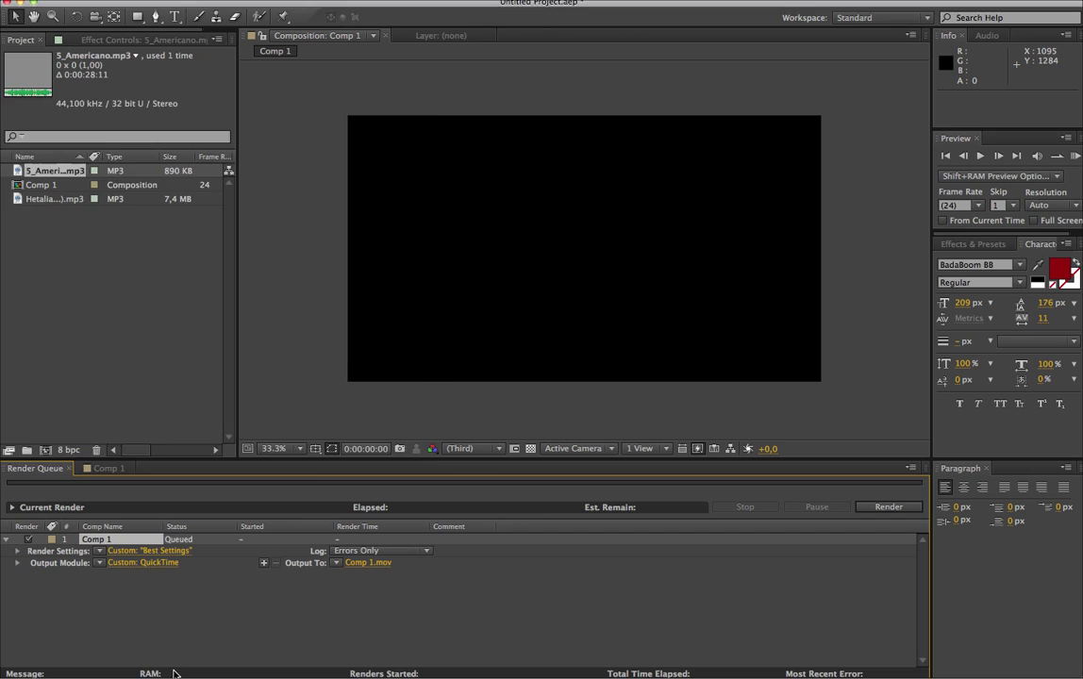
left_click_drag(263, 110, 466, 119)
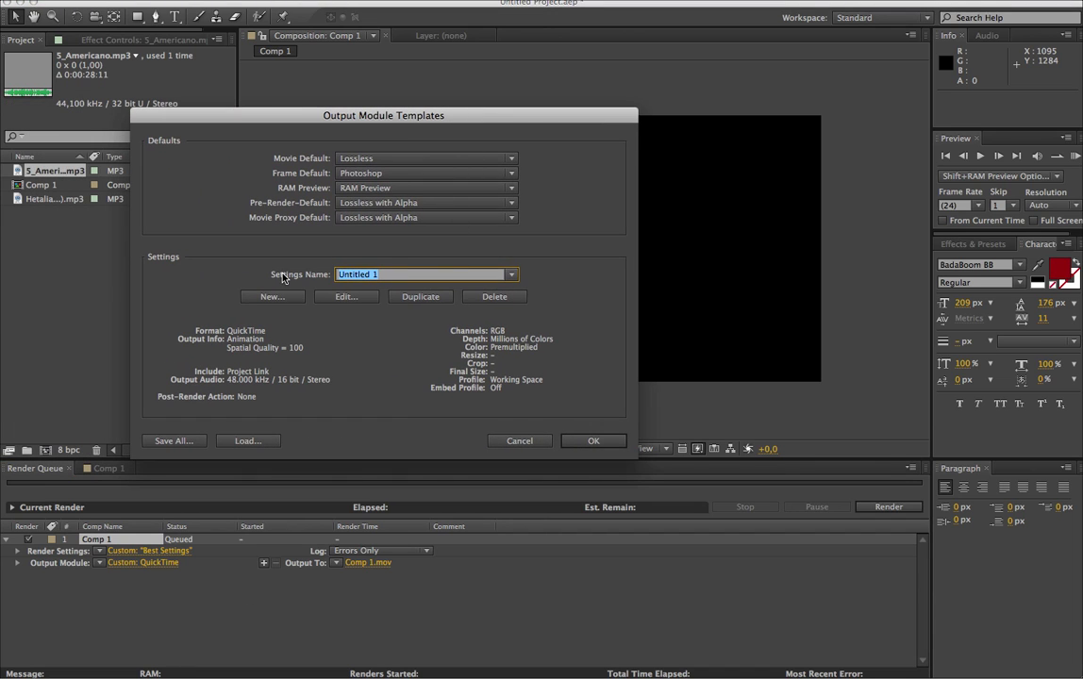
type("Youtube render")
left_click(364, 299)
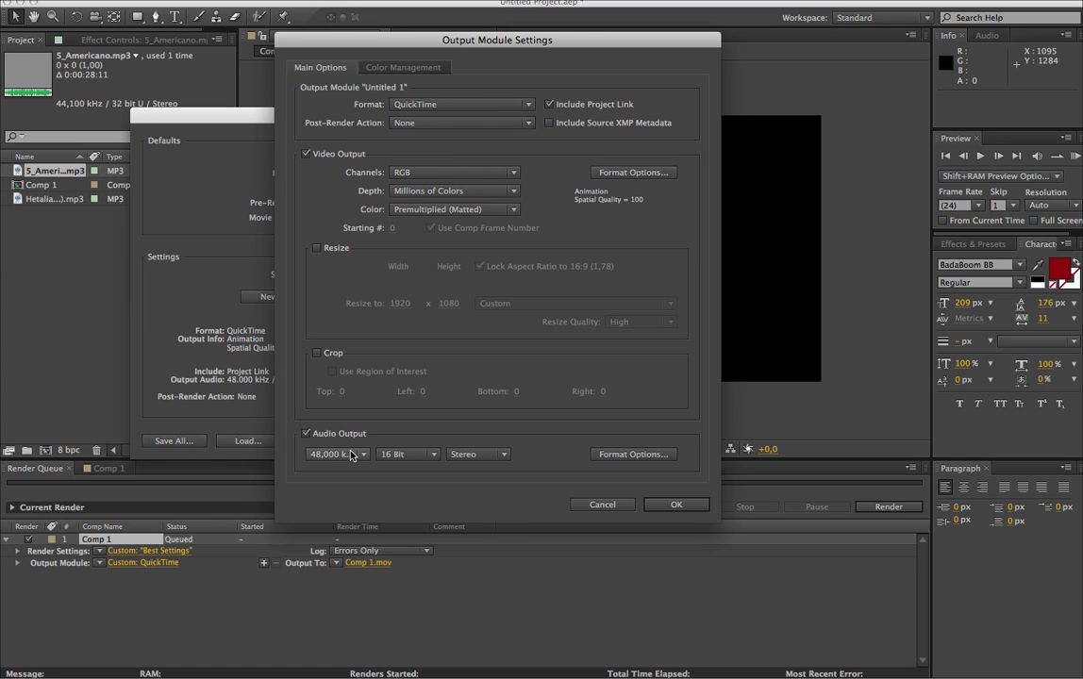
Keep QuickTime as the format and save the template as 'youtube render'
left_click(521, 105)
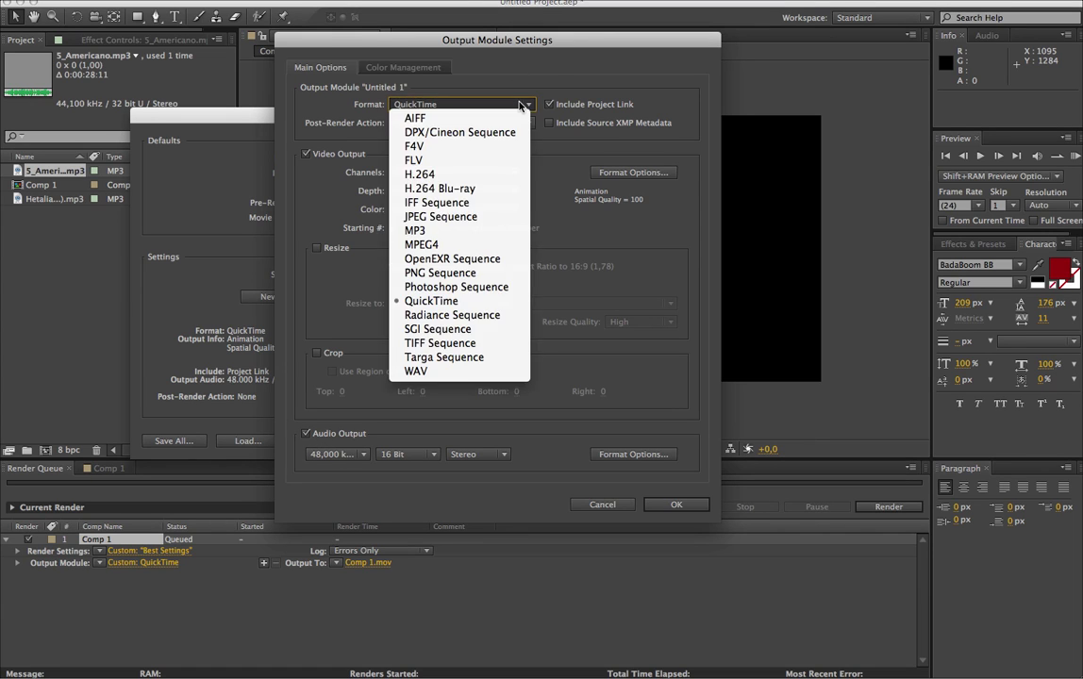
left_click(521, 105)
left_click(632, 173)
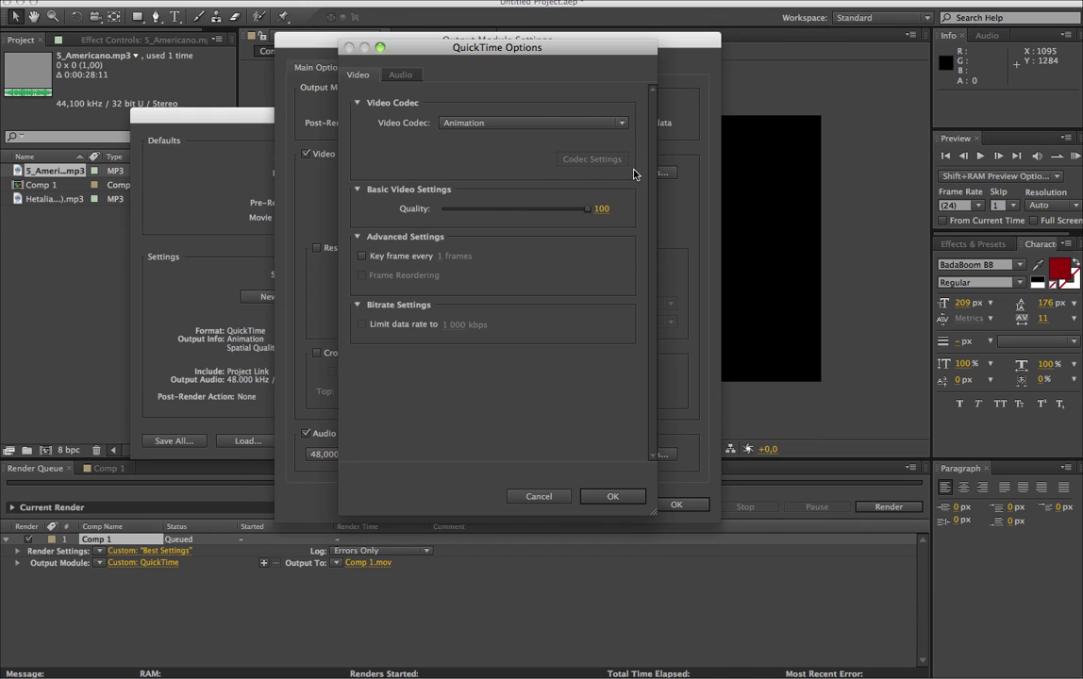
left_click(549, 496)
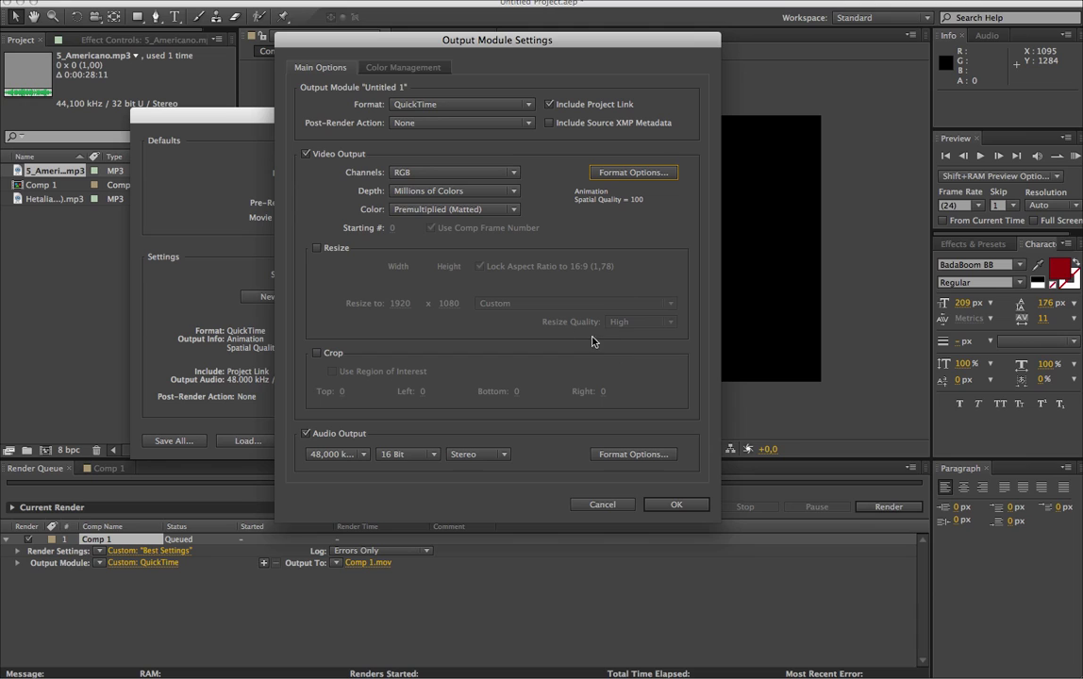
left_click(676, 505)
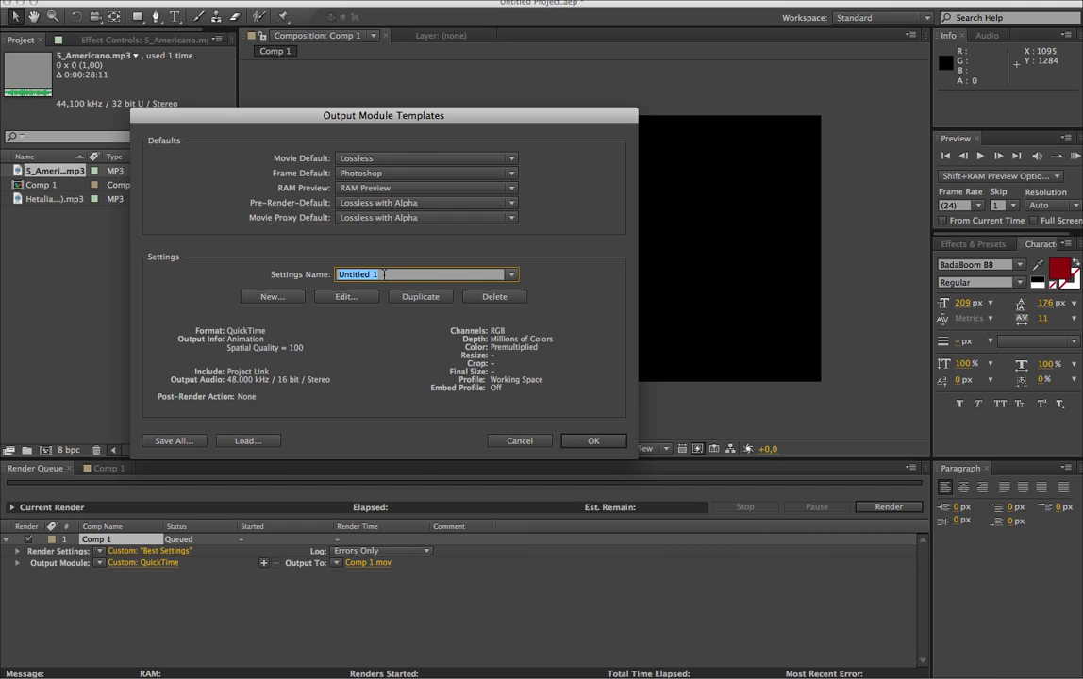
type("youtube render")
left_click(593, 442)
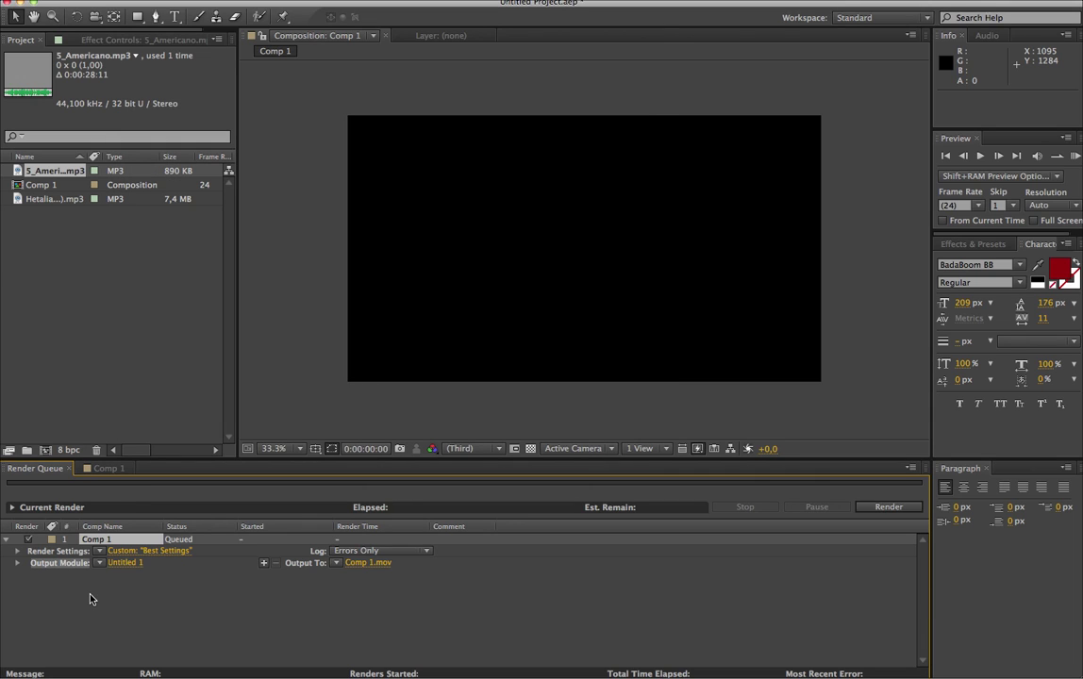
Remove the existing Comp 1 item from the render queue
left_click(99, 562)
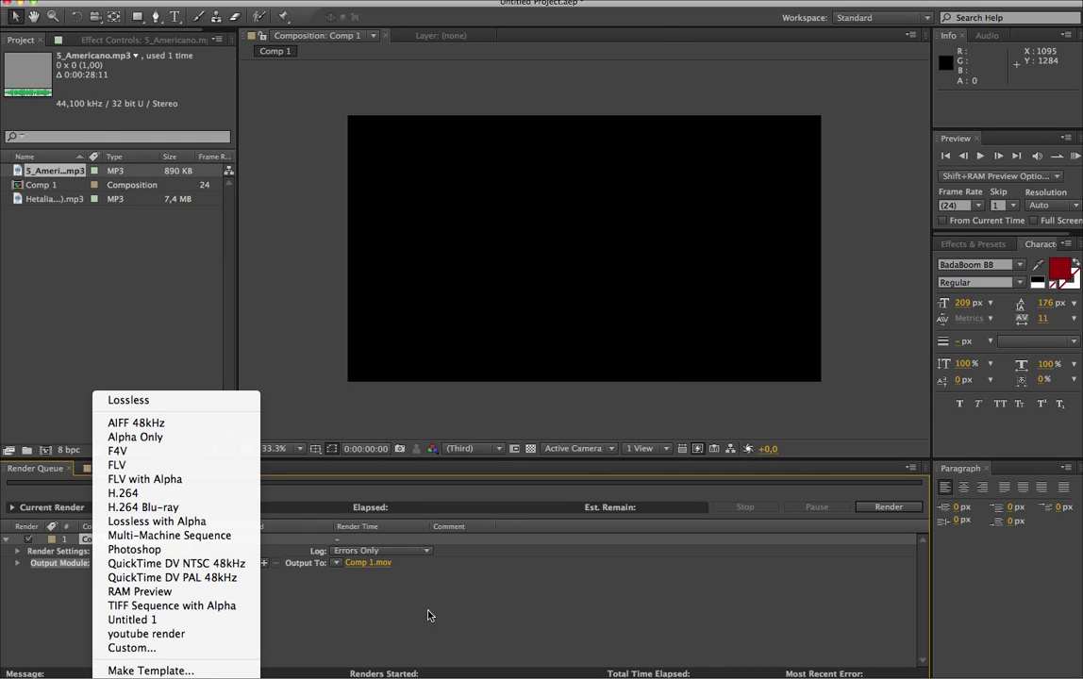
left_click(434, 551)
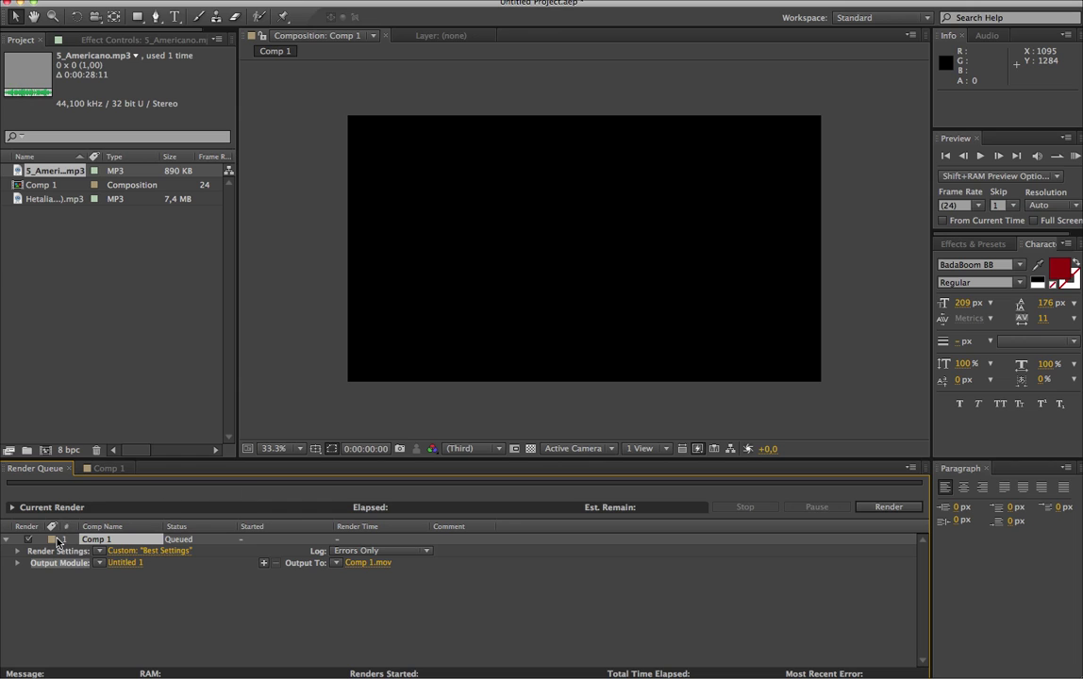
key("Delete")
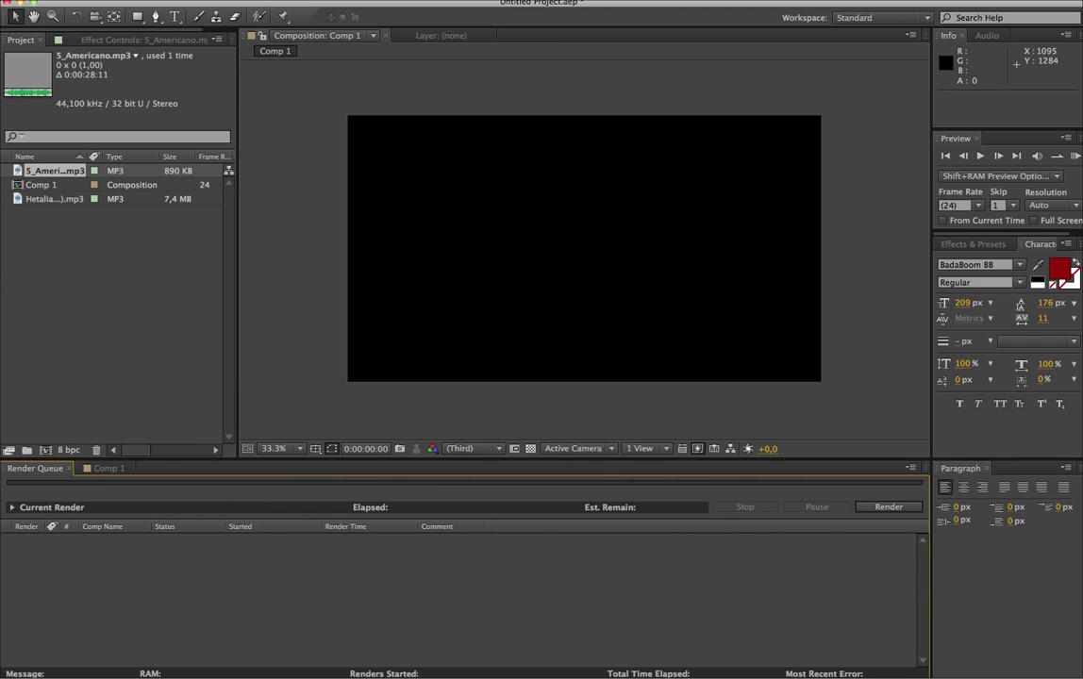
Re-add Comp 1 to the render queue with the youtube render output template
left_click(109, 468)
left_click(111, 0)
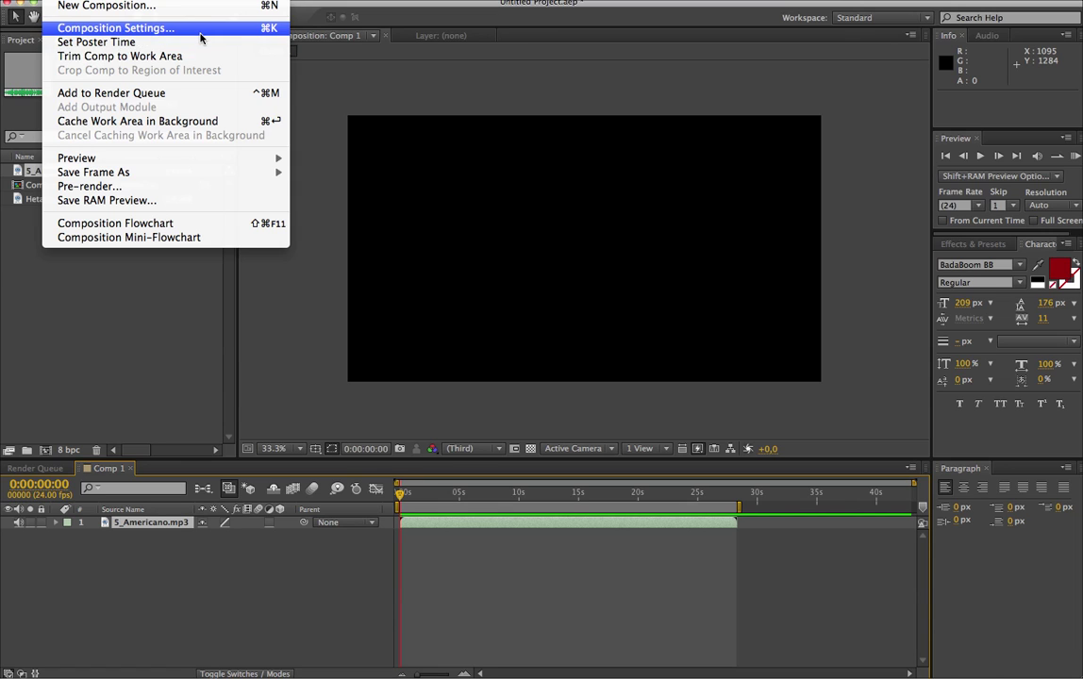
left_click(181, 92)
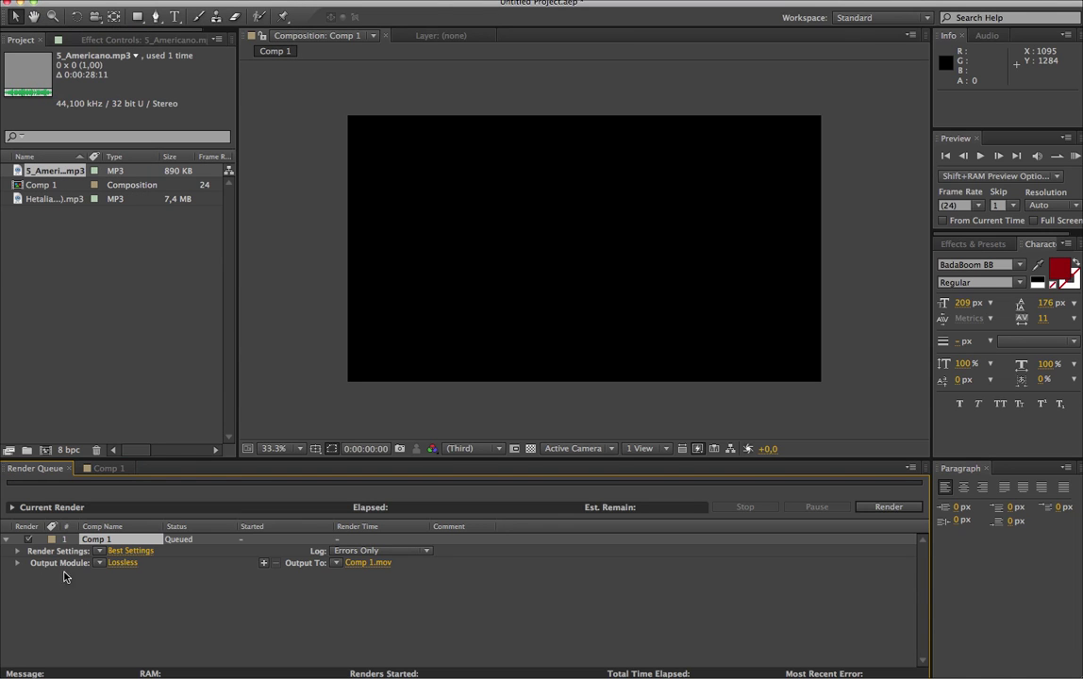
left_click(99, 562)
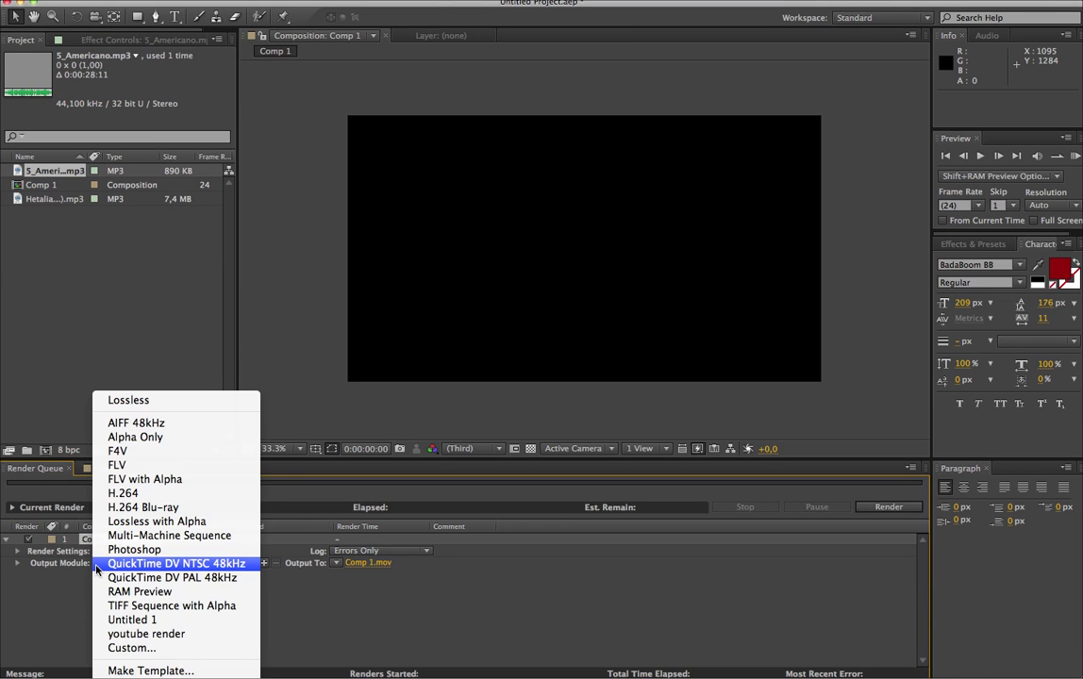
left_click(156, 634)
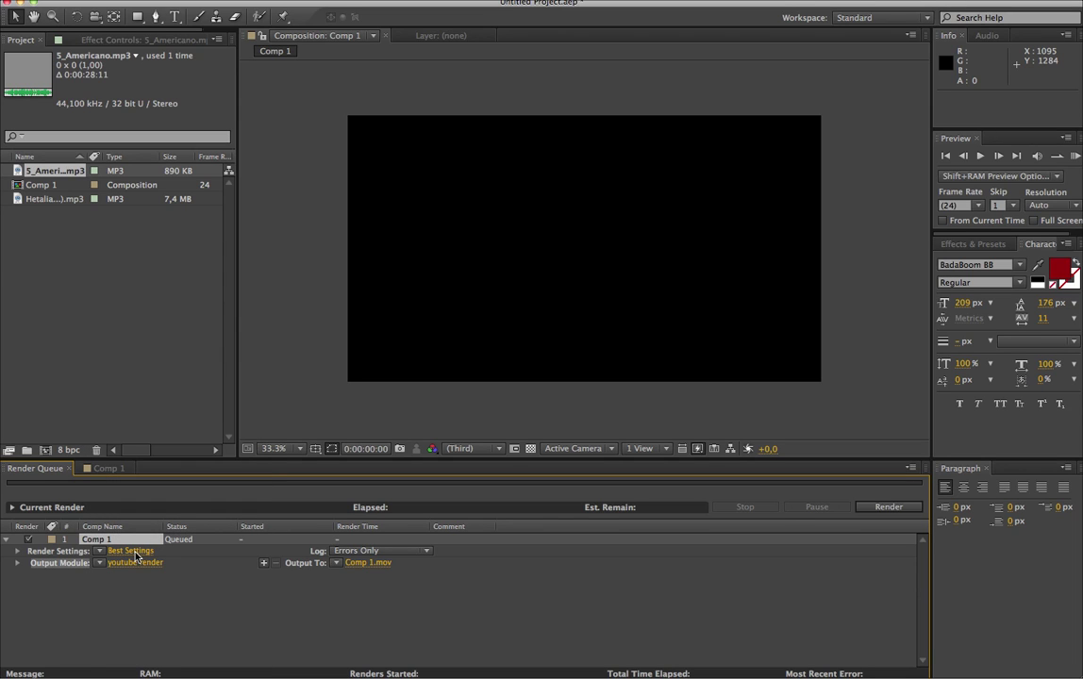
Review Comp 1's render settings and output module without changing them
left_click(135, 554)
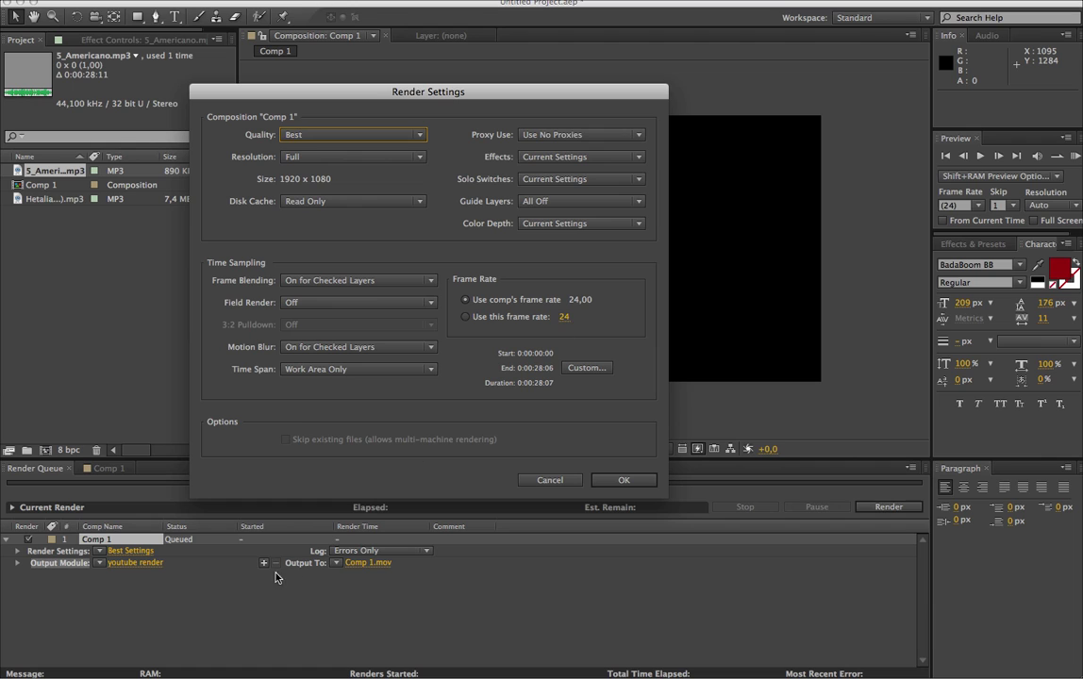
left_click(609, 483)
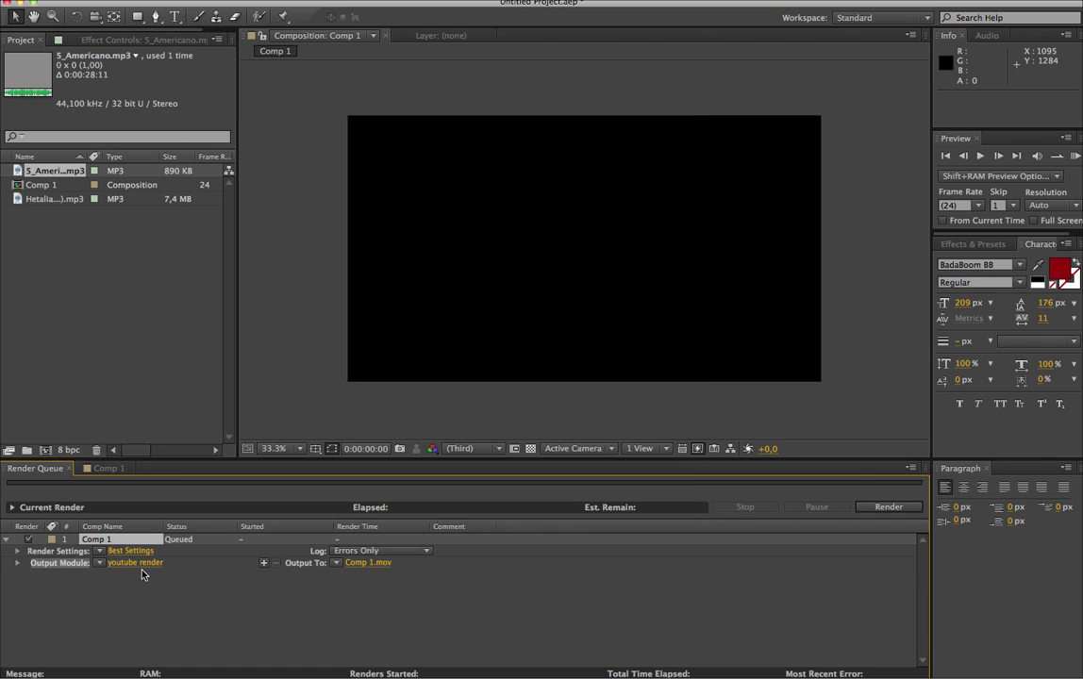
left_click(142, 563)
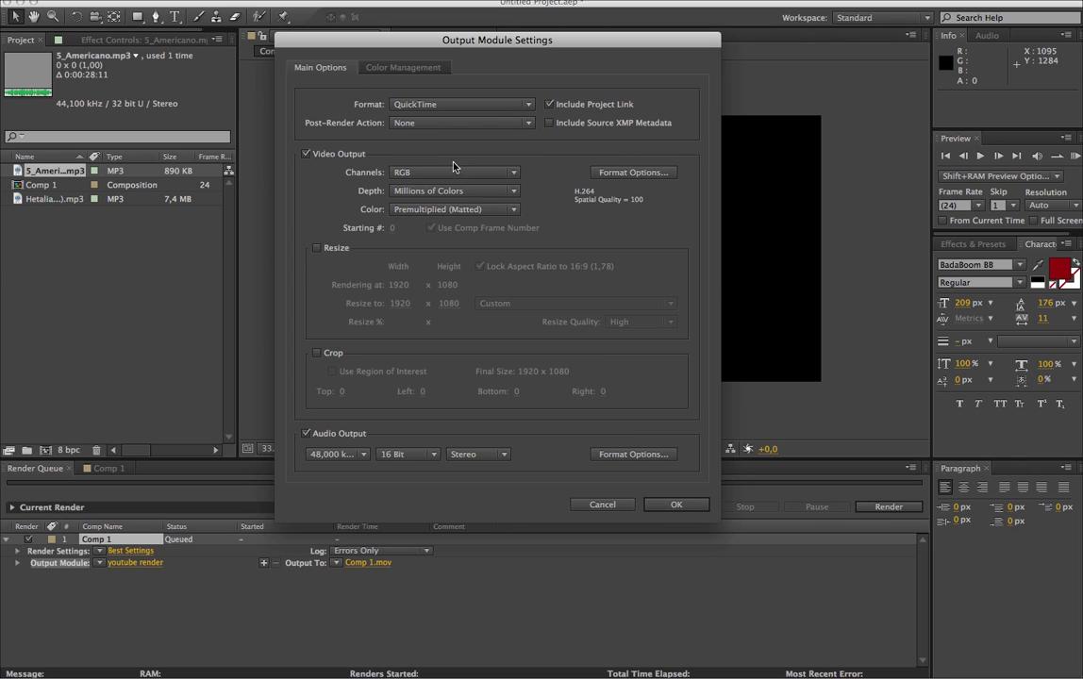
left_click(676, 505)
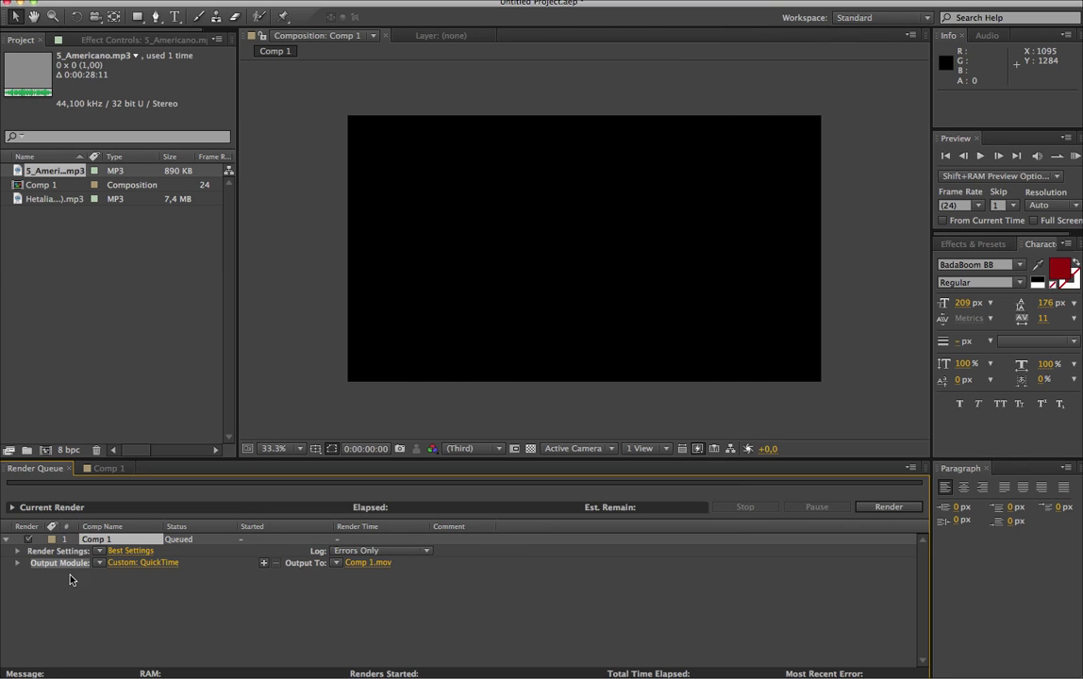
Set Best Settings to use a custom 29,97 frame rate
left_click(141, 552)
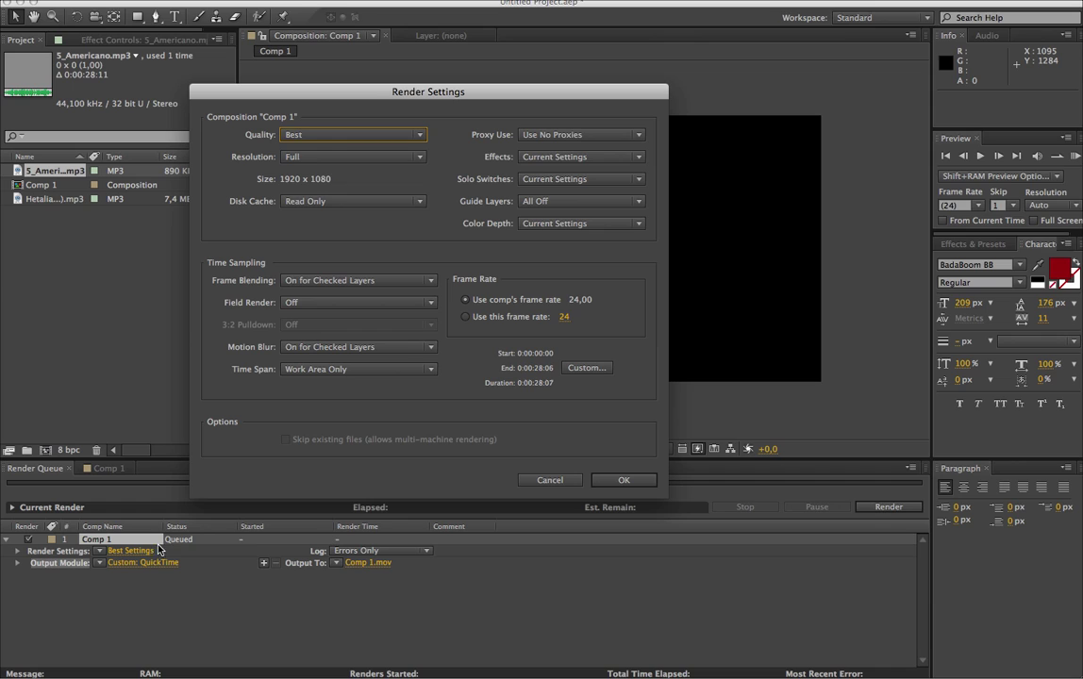
left_click(567, 317)
type("29,97")
key("Return")
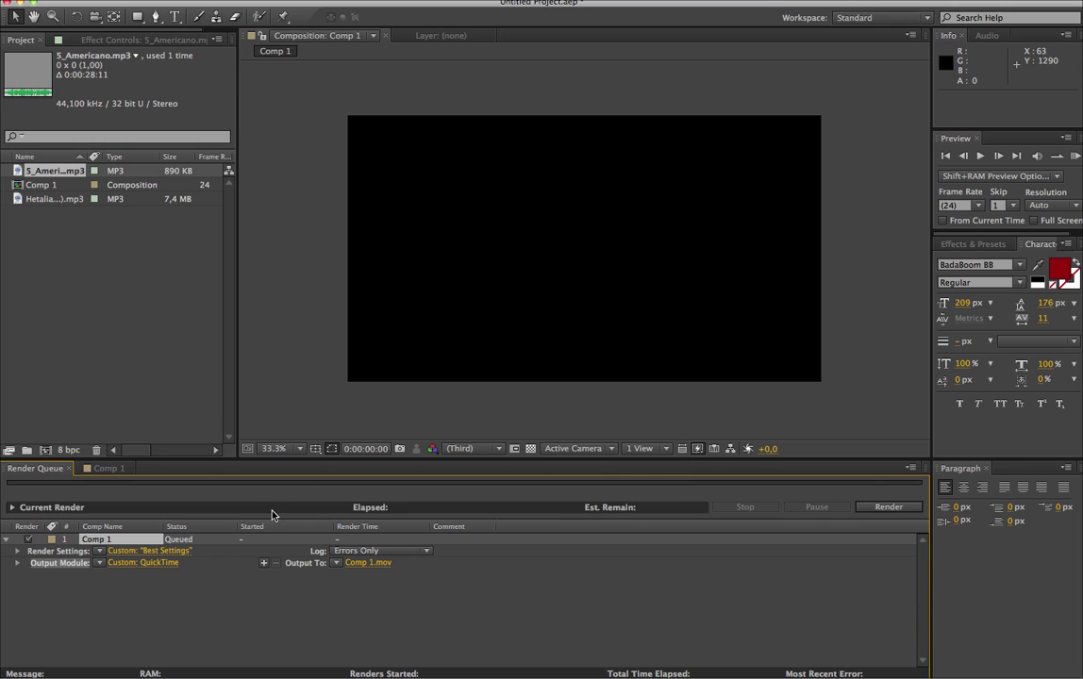
left_click(150, 563)
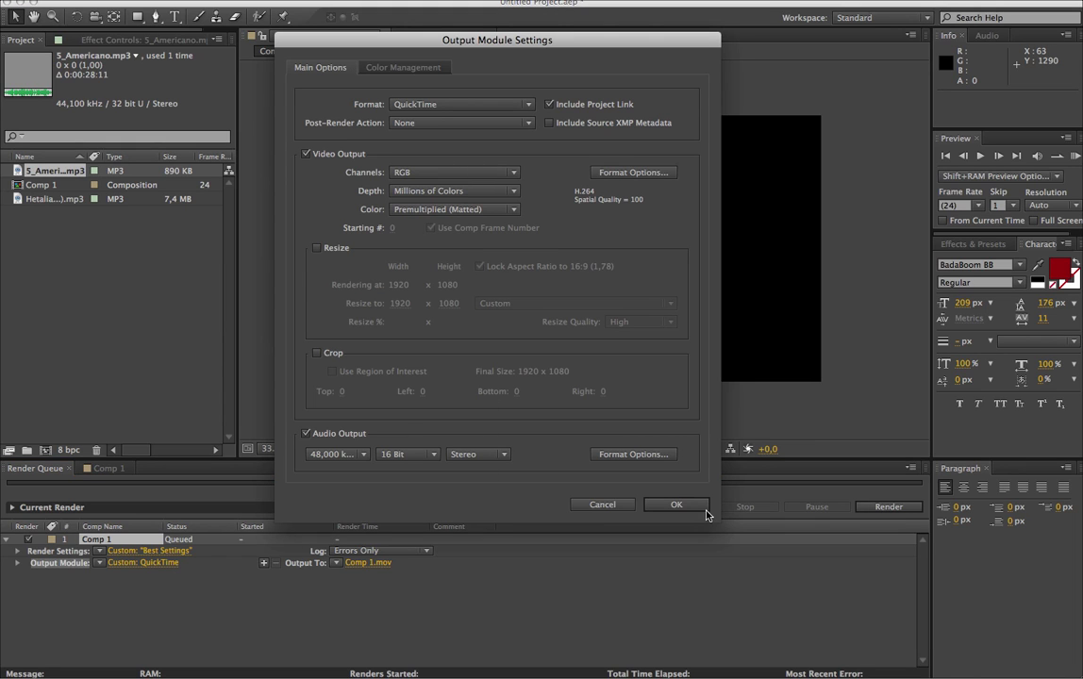
left_click(674, 505)
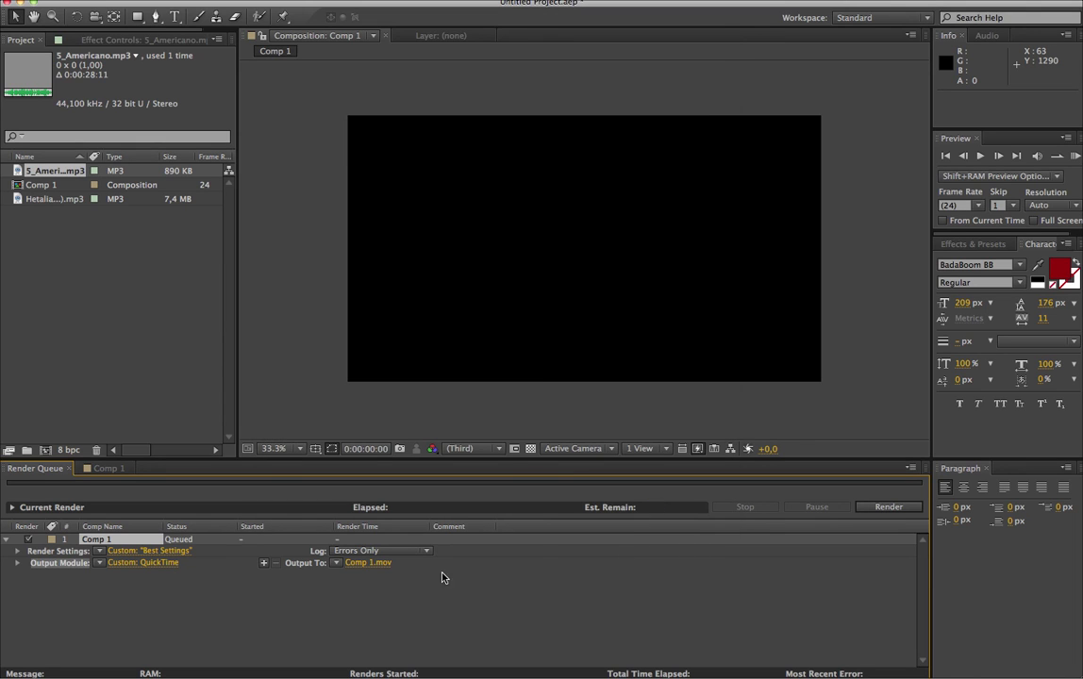